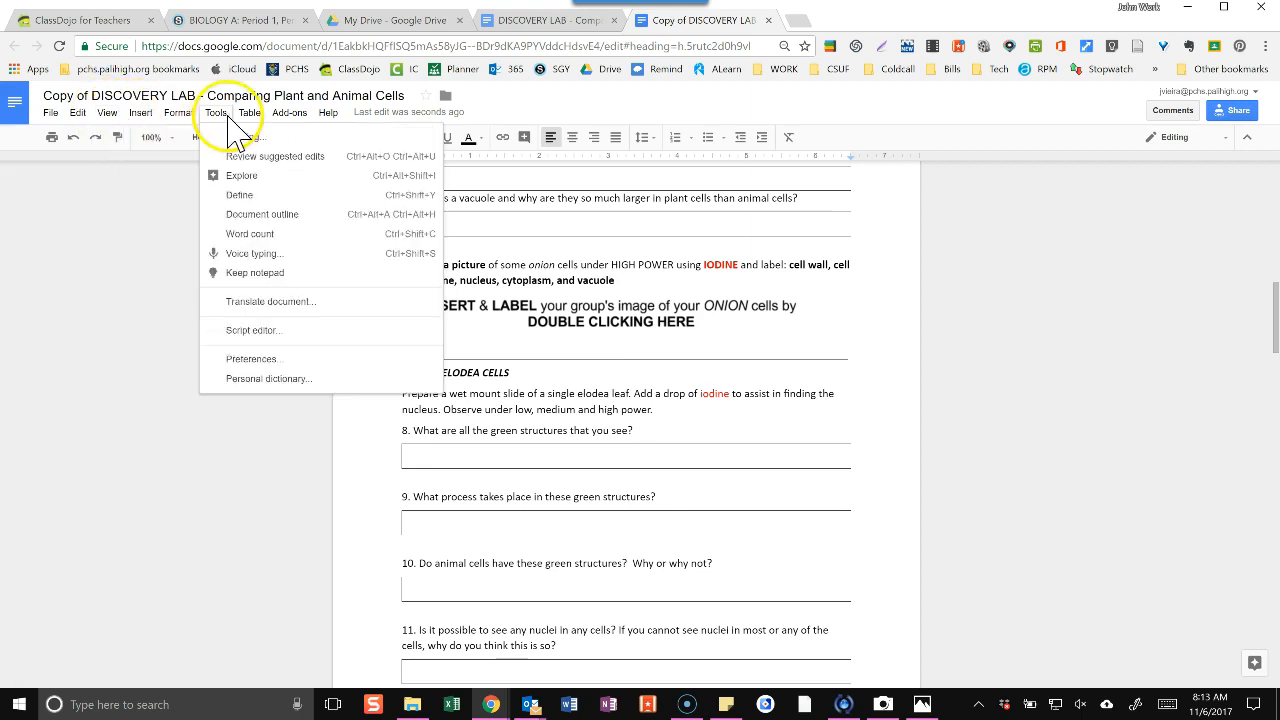
Show the document outline and use it to visit the sections Part I to Part IV, returning to Part I: Onion Cells.
{"action": "left_click", "coordinate": [257, 214]}
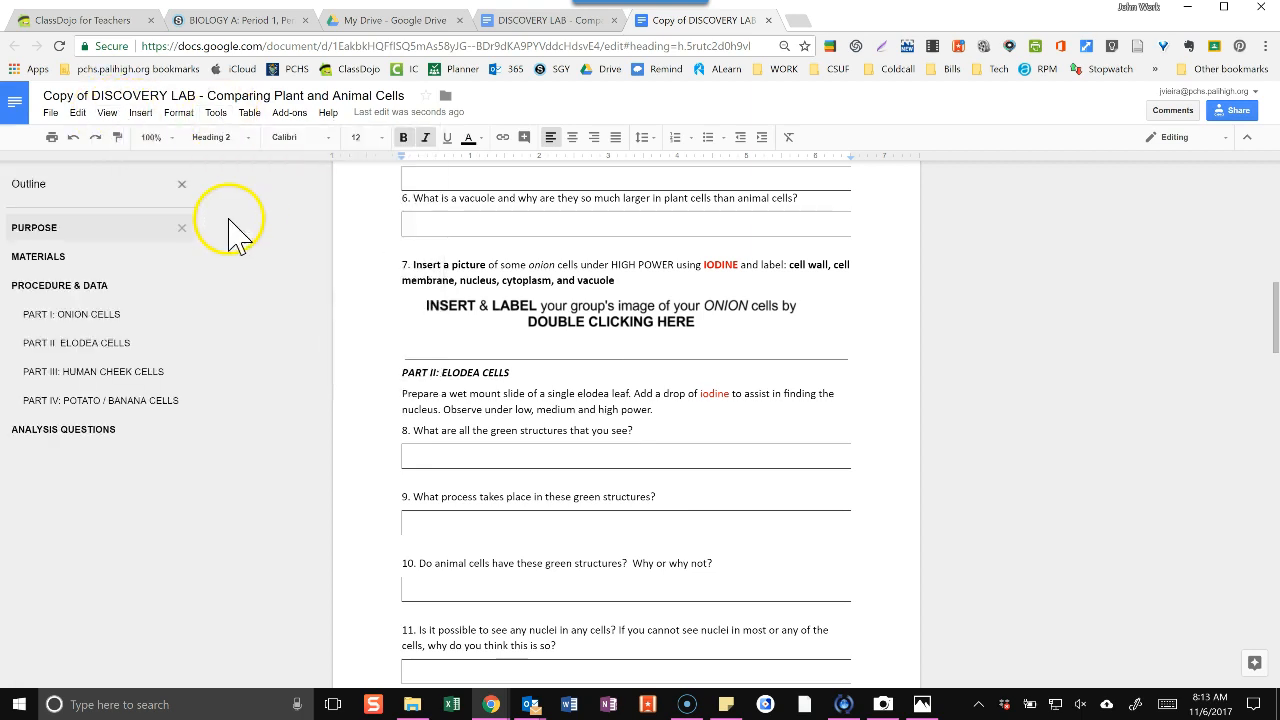
{"action": "left_click", "coordinate": [50, 318]}
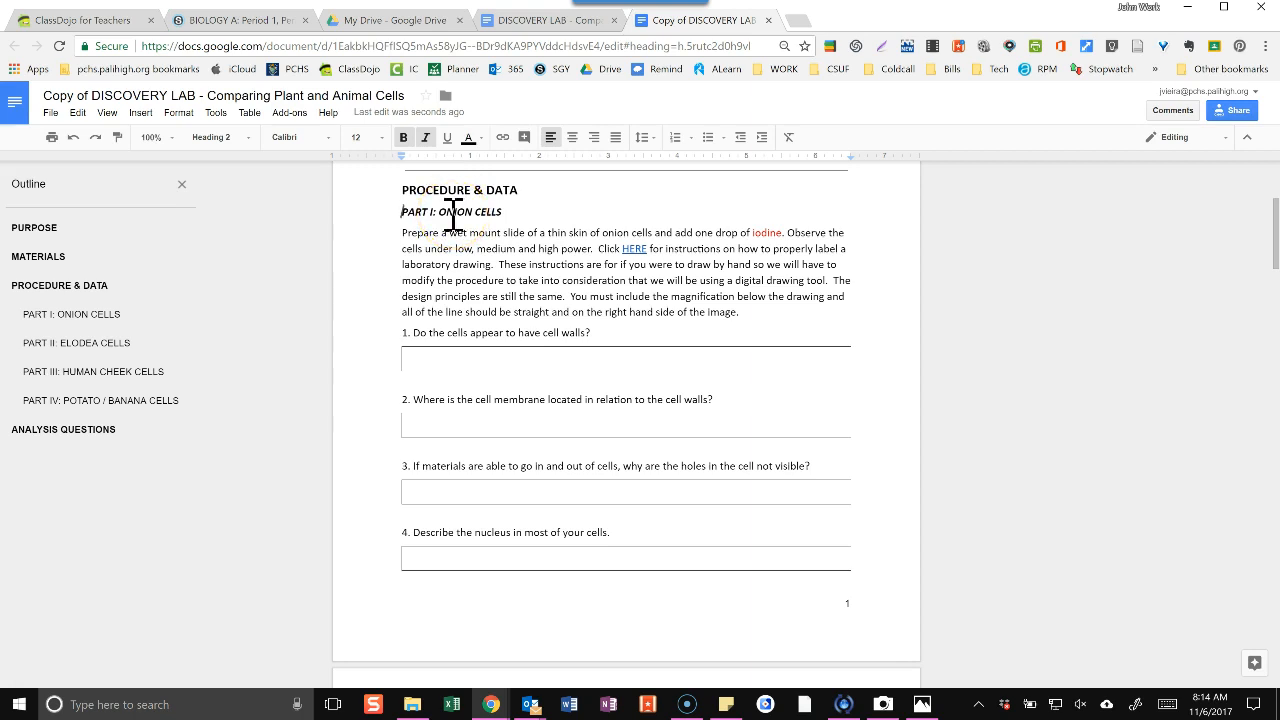
{"action": "left_click", "coordinate": [92, 345]}
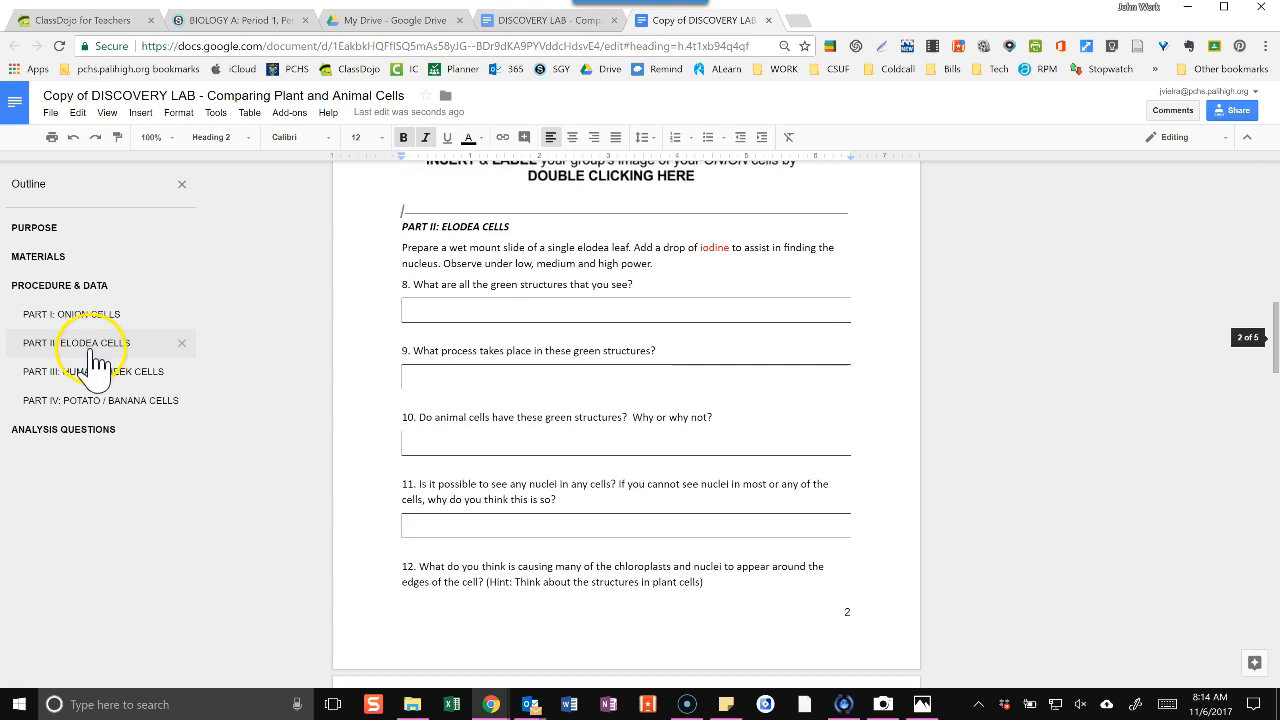
{"action": "left_click", "coordinate": [94, 372]}
{"action": "left_click", "coordinate": [95, 401]}
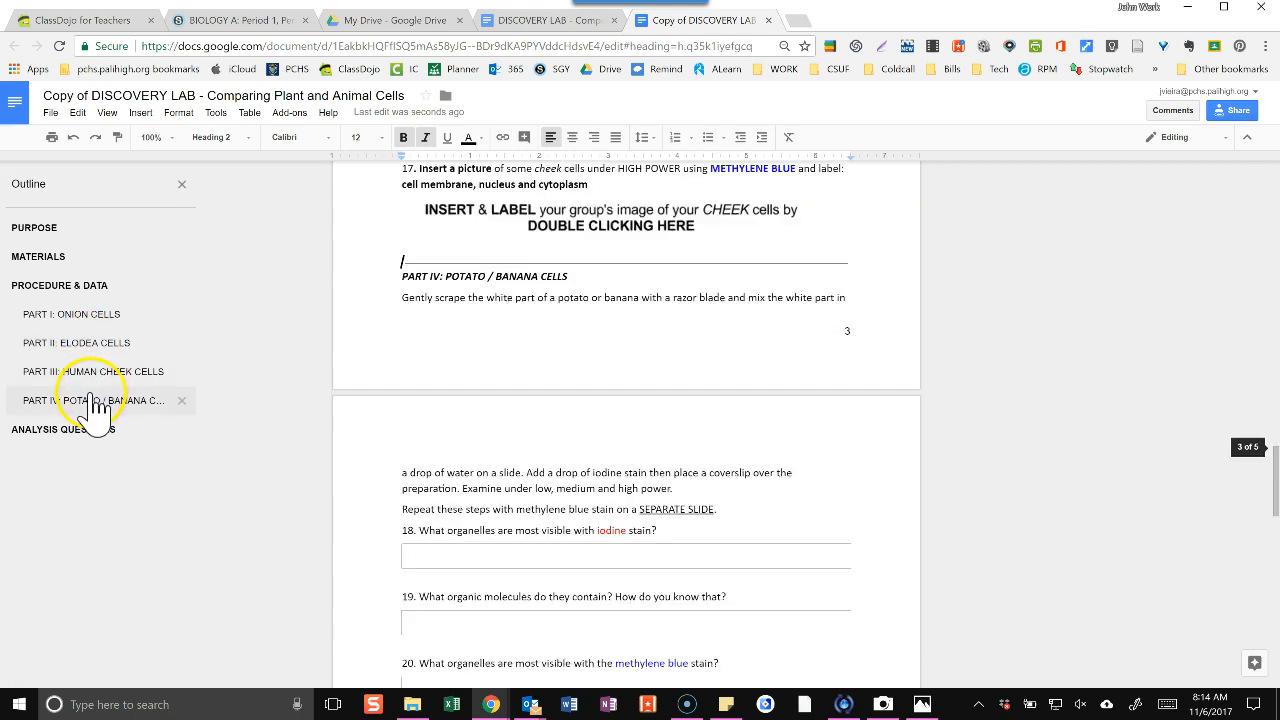
{"action": "left_click", "coordinate": [88, 316]}
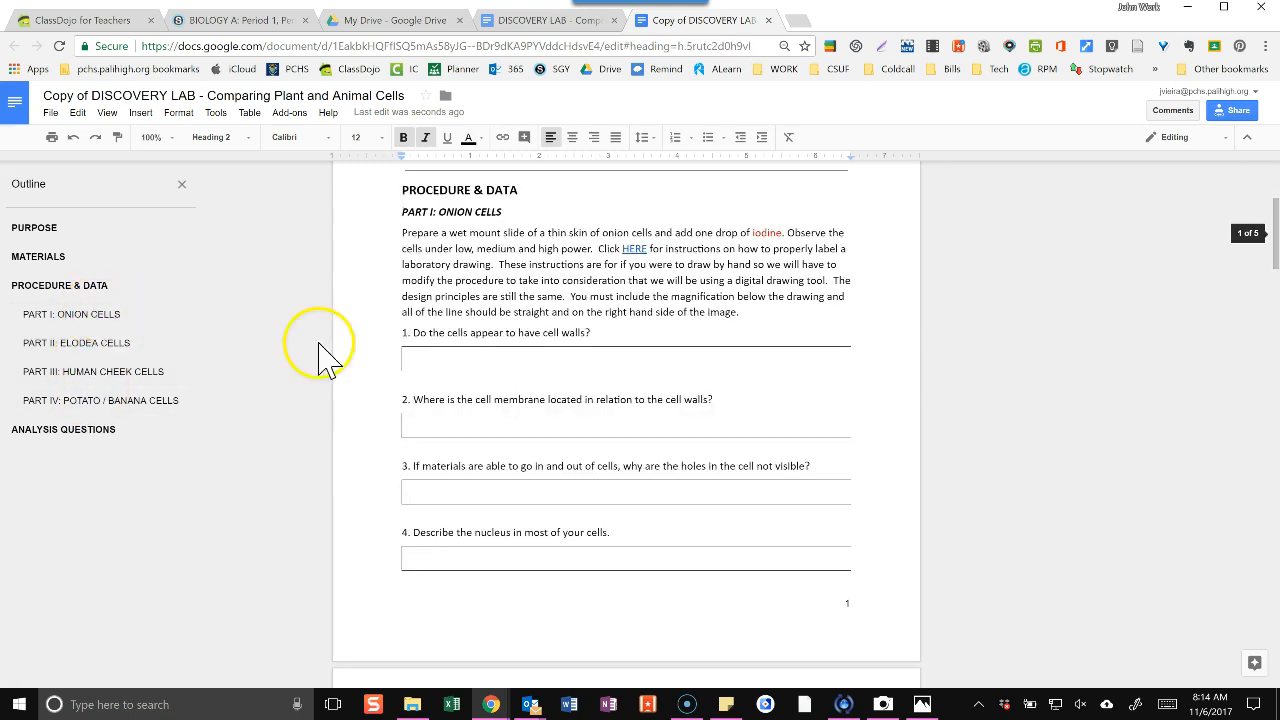
Enter the sample text "bnmcbnm" in the answer box under question 1.
{"action": "left_click", "coordinate": [429, 363]}
{"action": "left_click", "coordinate": [436, 362]}
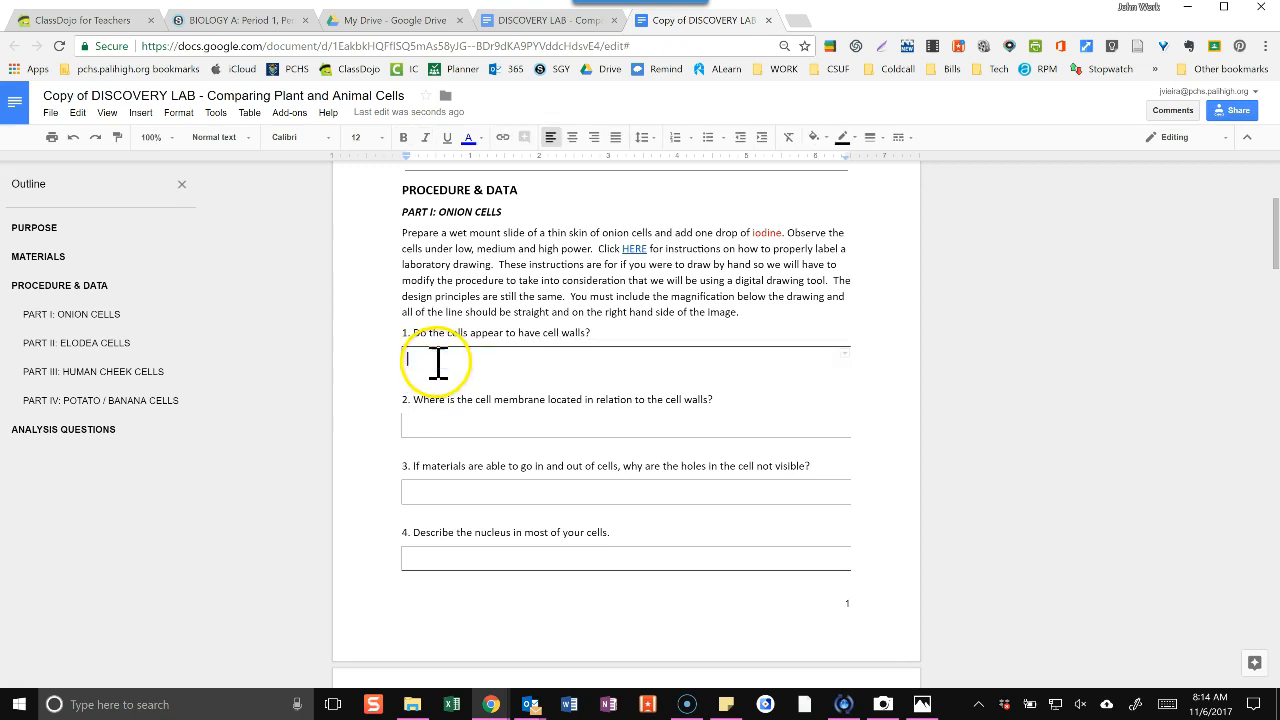
{"action": "type", "text": "bnmcbnm"}
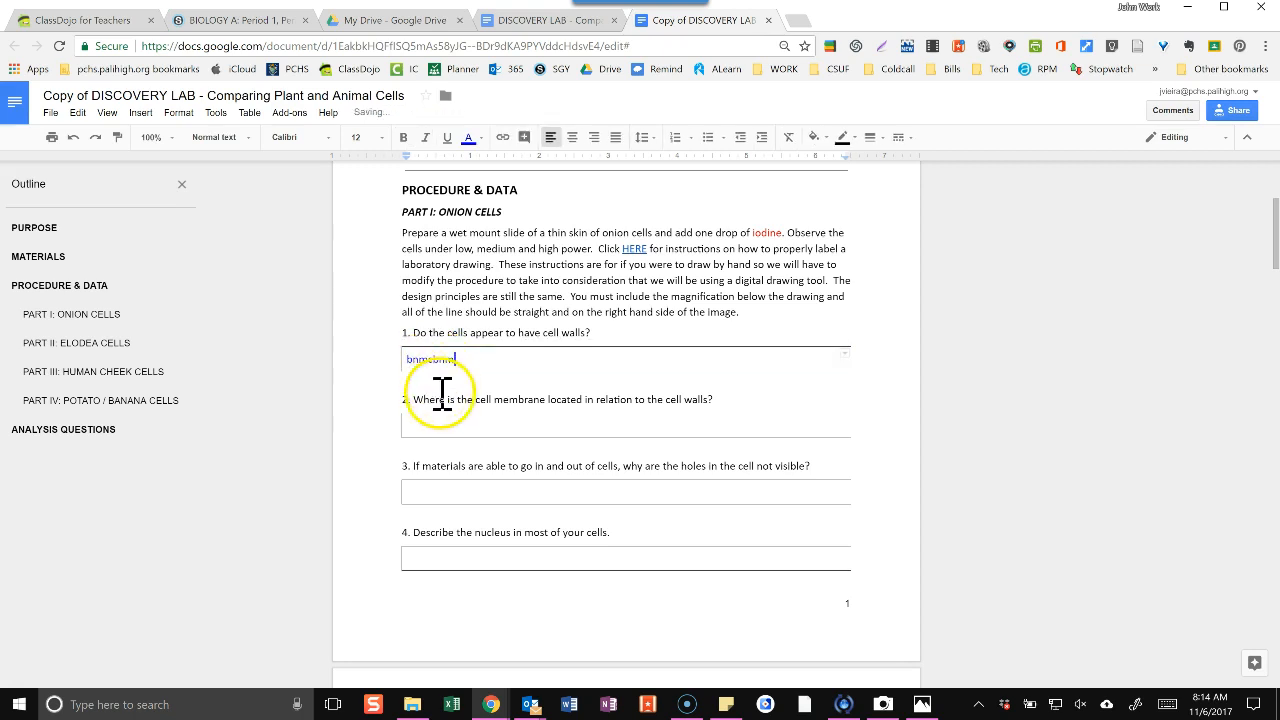
{"action": "left_click", "coordinate": [428, 426]}
{"action": "type", "text": "bnmbn"}
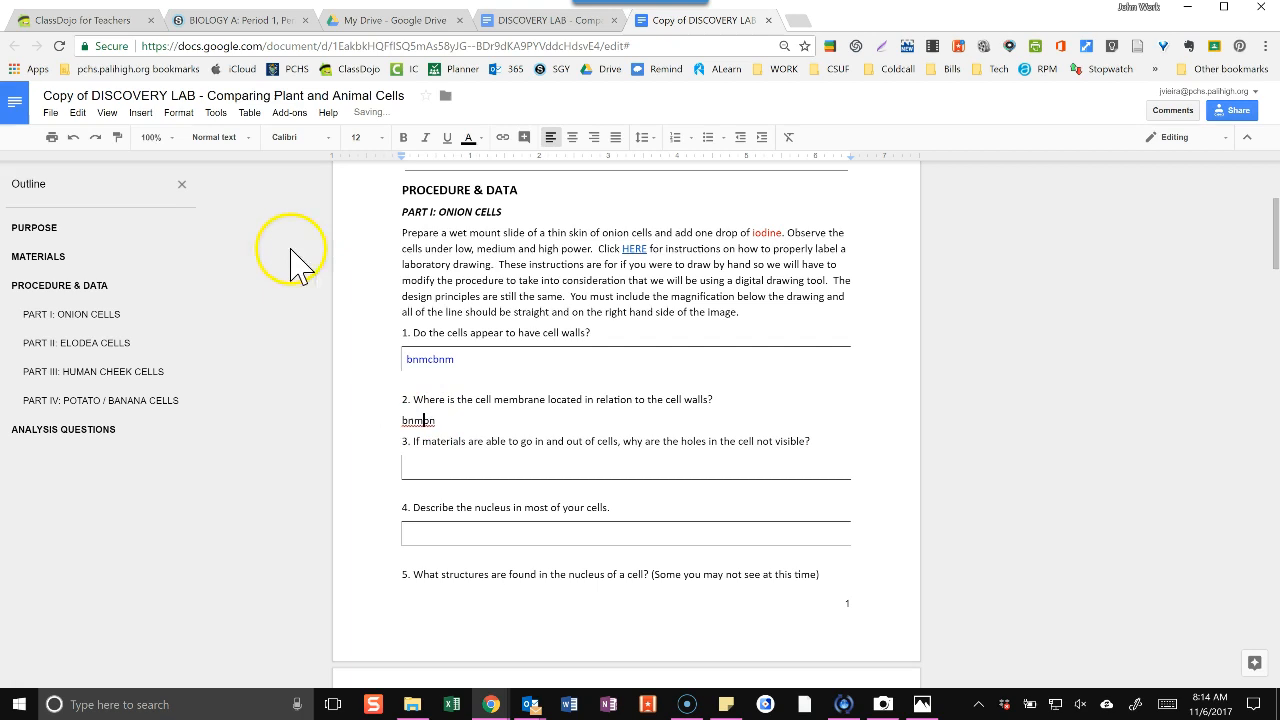
{"action": "left_click", "coordinate": [73, 139]}
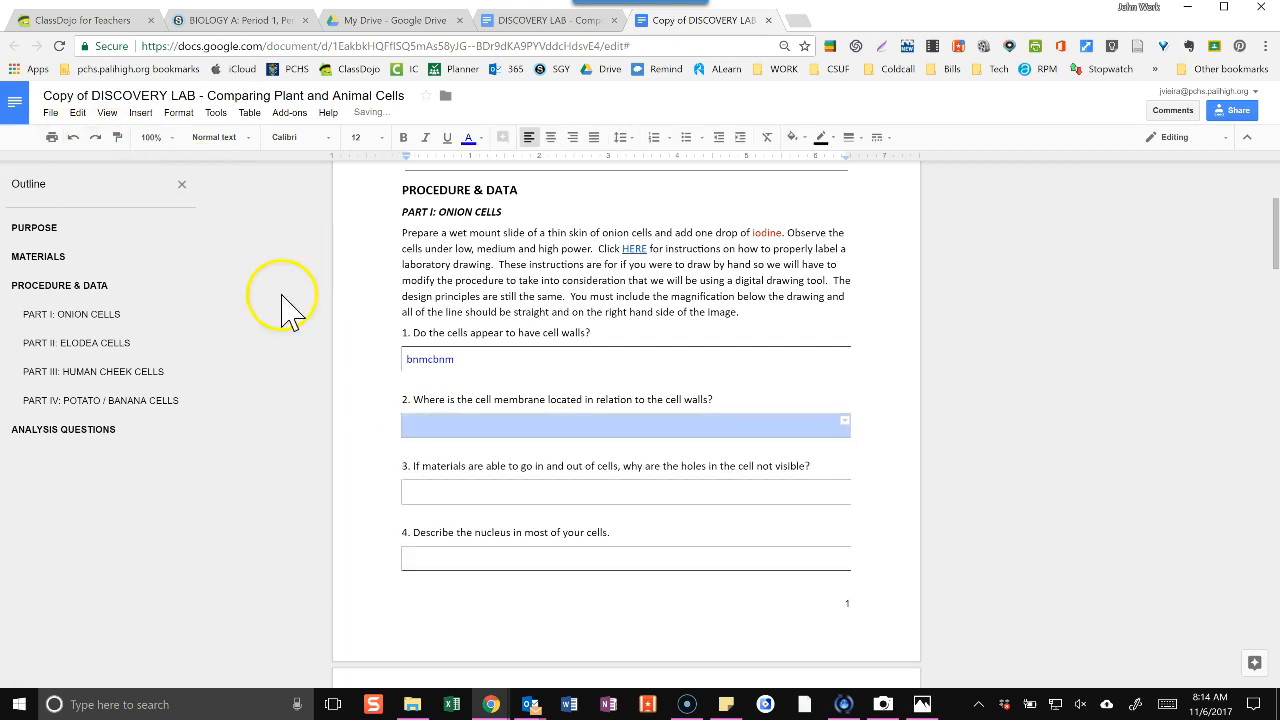
Place the cursor inside question 2's answer box and enter the sample text "nmbvnm".
{"action": "left_click", "coordinate": [430, 428]}
{"action": "type", "text": "nmbvnm"}
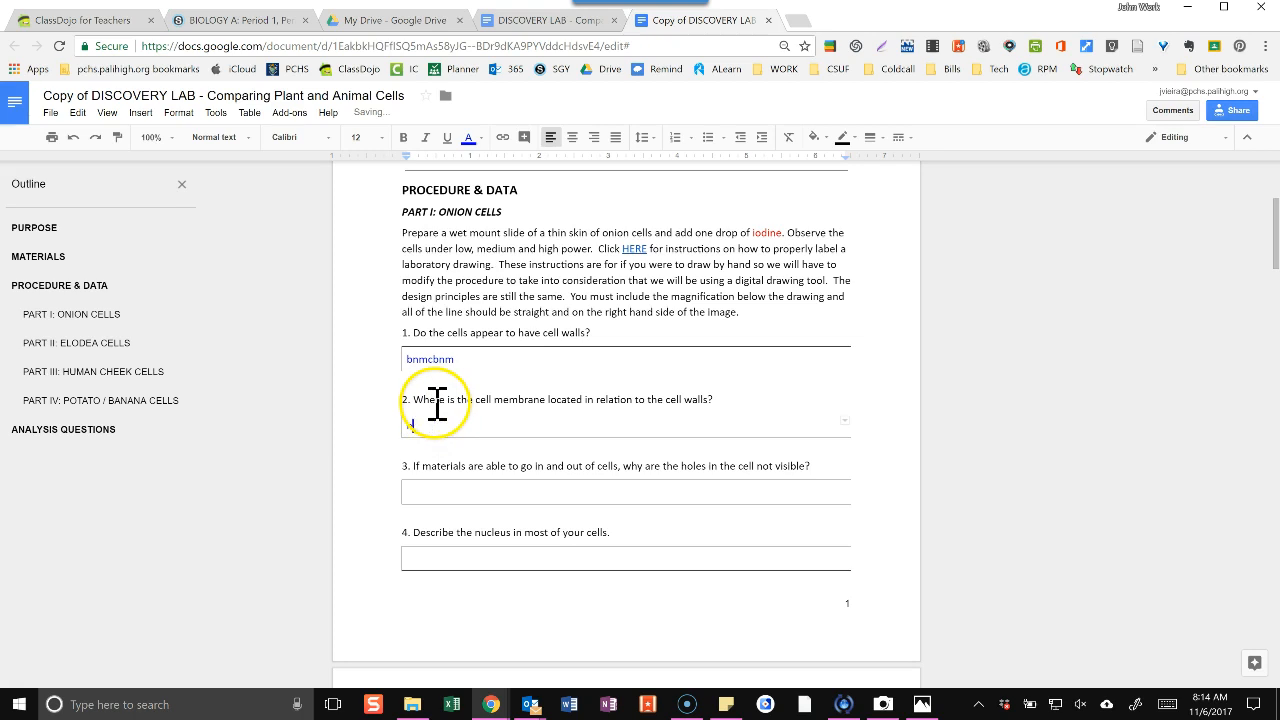
Open the onion cells image placeholder under question 7 for editing as a drawing.
{"action": "scroll", "coordinate": [437, 400], "scroll_direction": "down", "scroll_amount": 6}
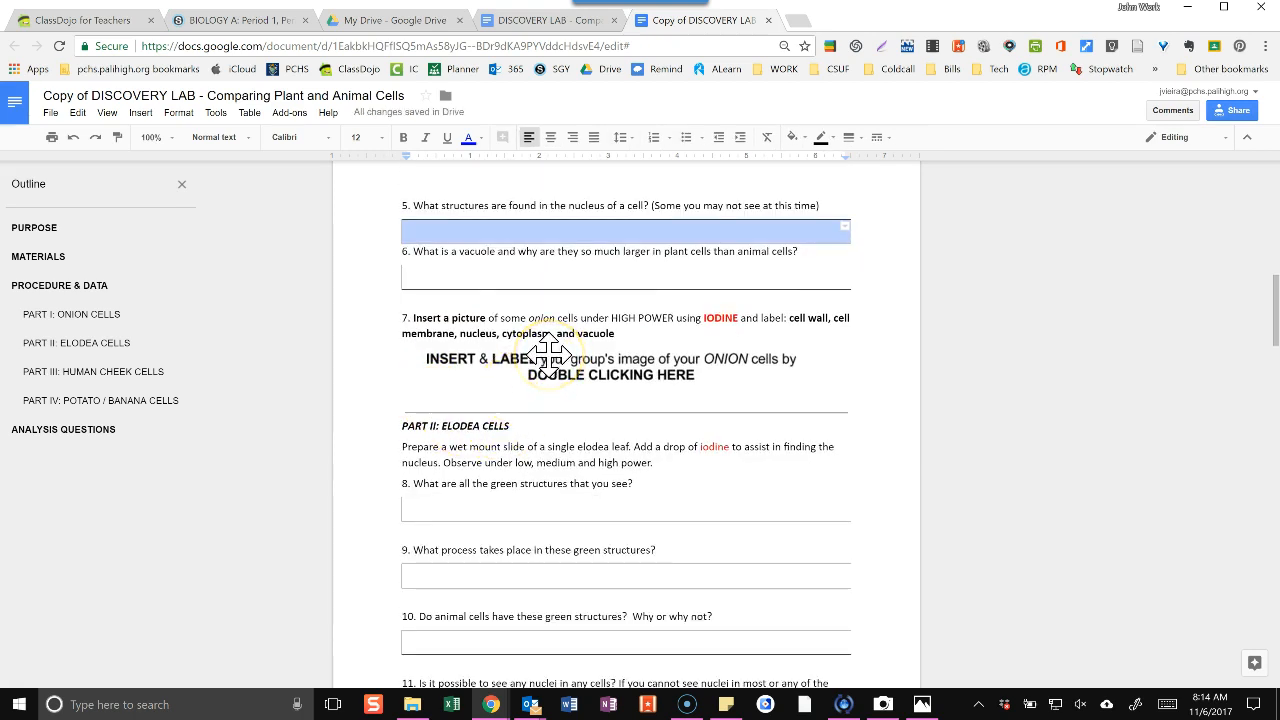
{"action": "key", "text": "ctrl+plus"}
{"action": "key", "text": "ctrl+plus"}
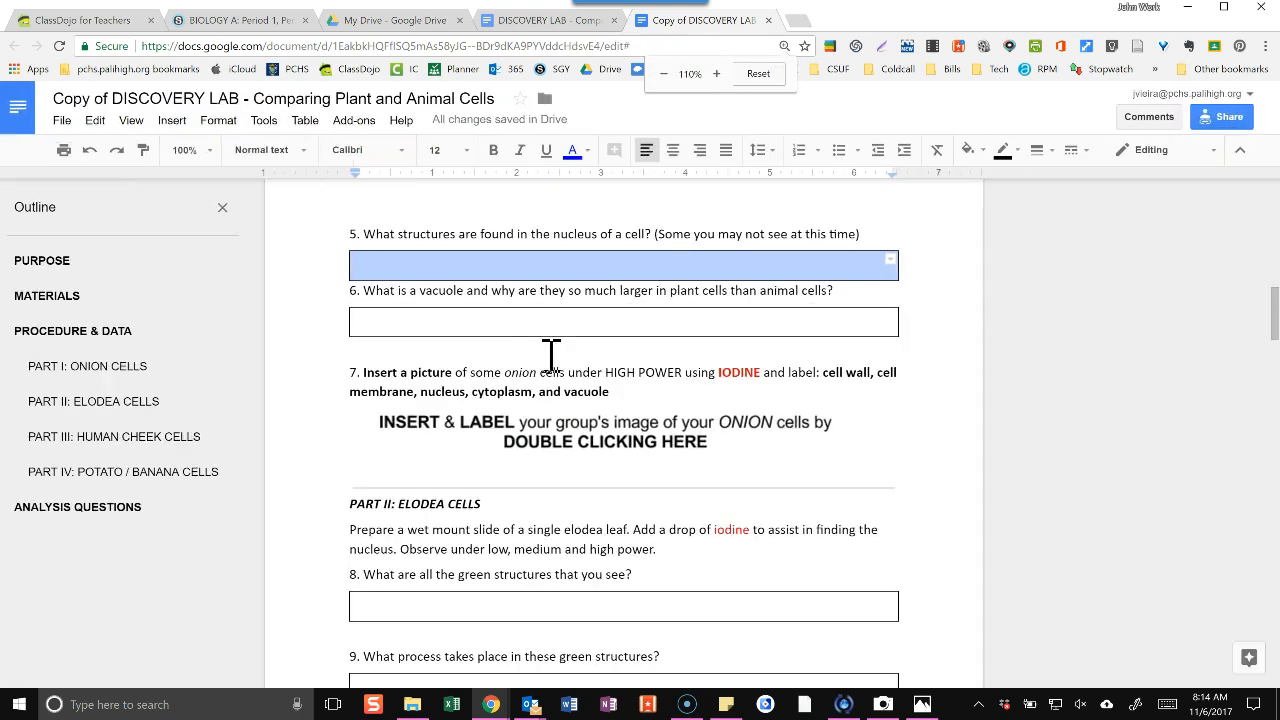
{"action": "left_click", "coordinate": [570, 440]}
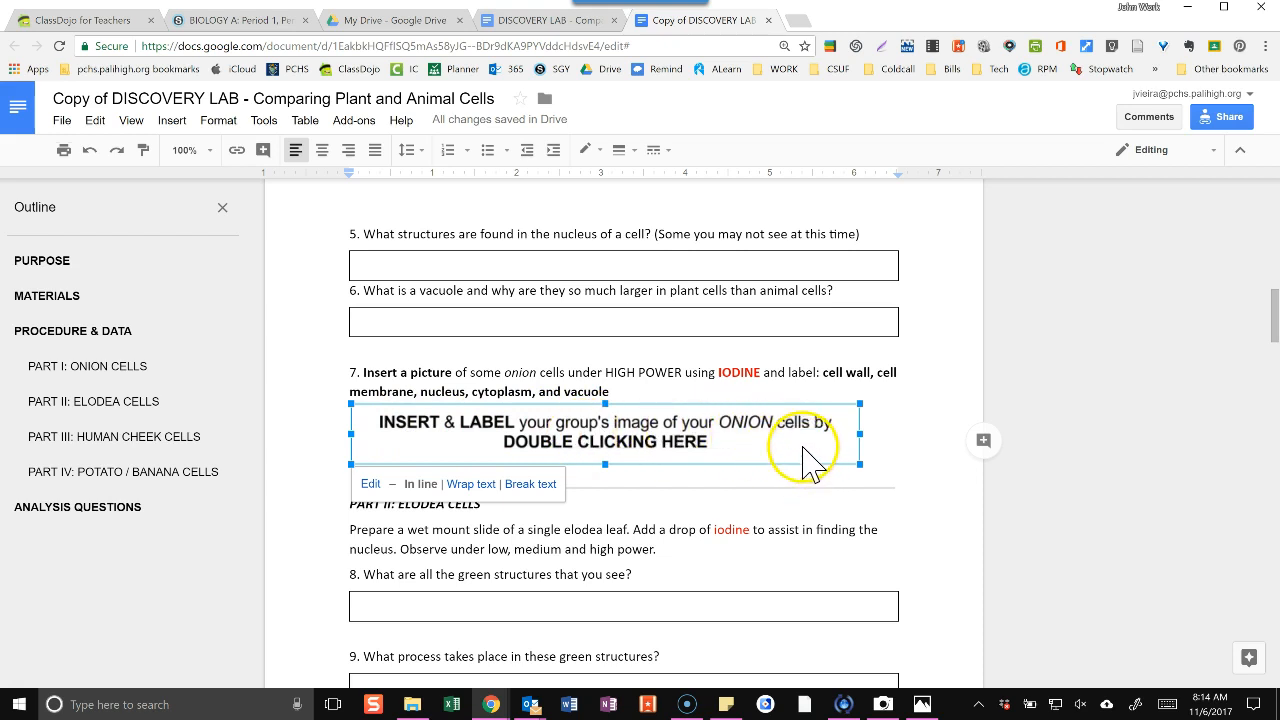
{"action": "double_click", "coordinate": [649, 455]}
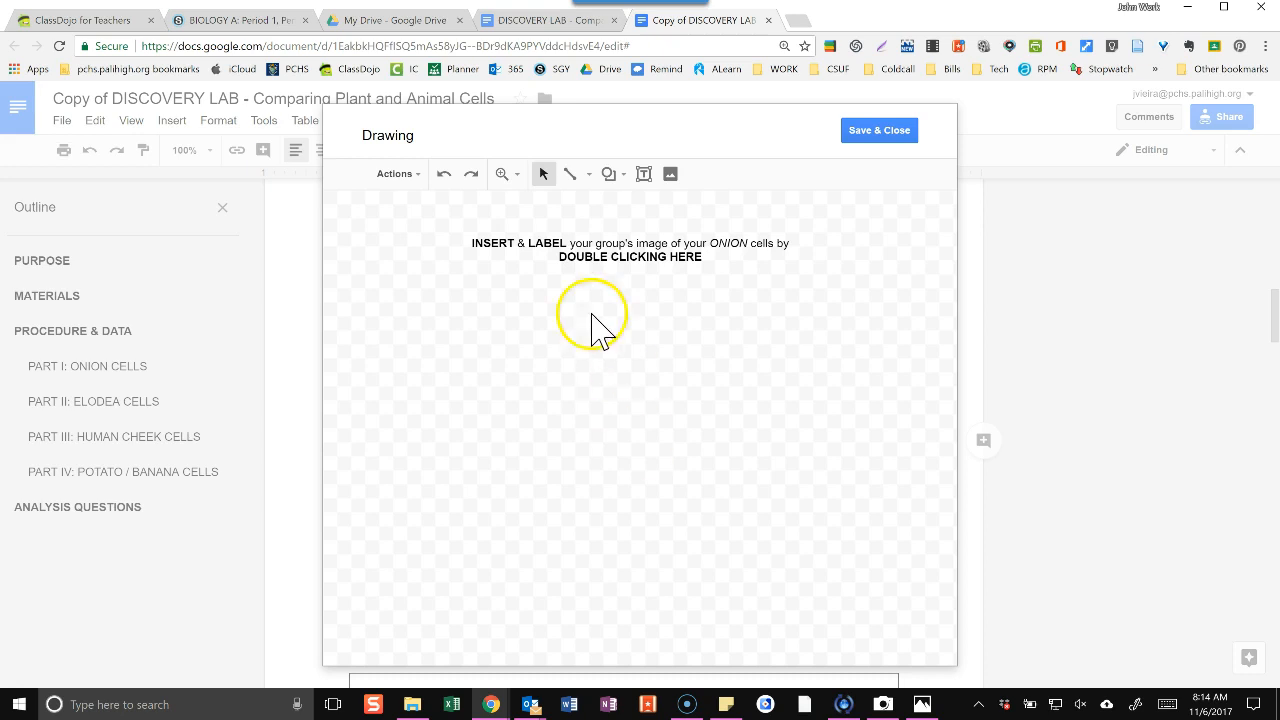
Delete the placeholder instruction text from the drawing and start inserting an image.
{"action": "left_click", "coordinate": [605, 242]}
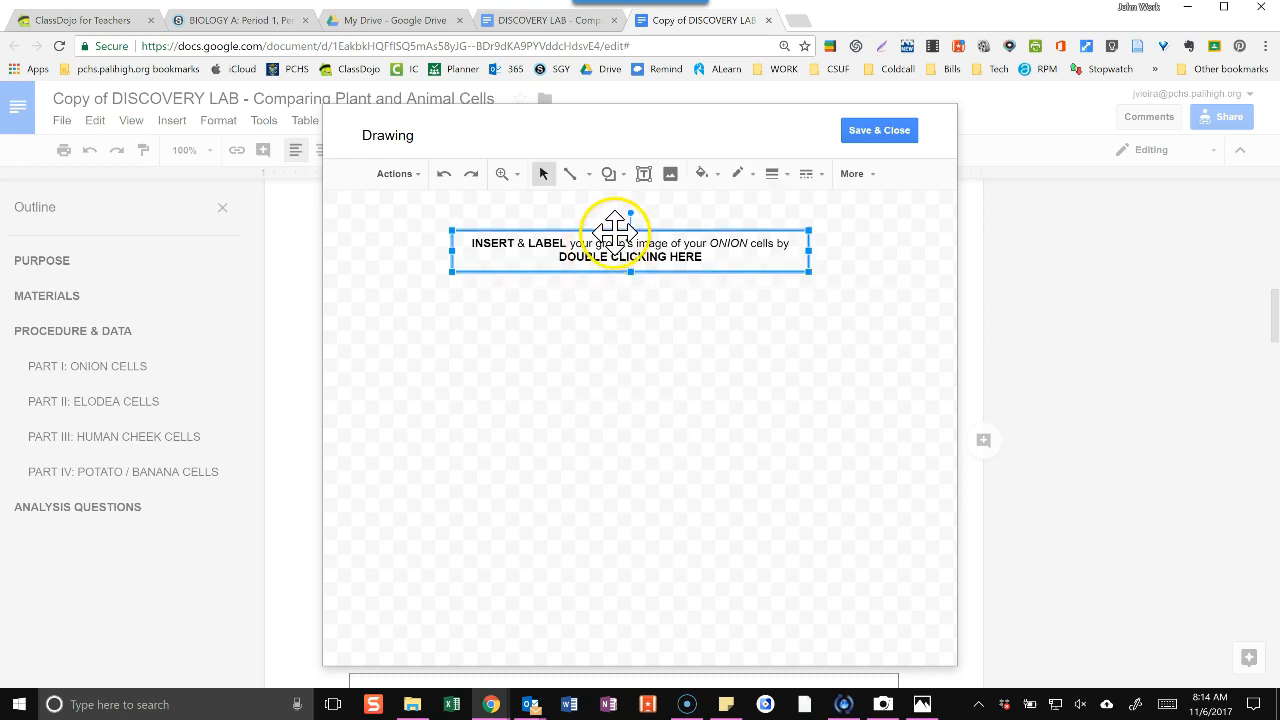
{"action": "key", "text": "Delete"}
{"action": "left_click", "coordinate": [606, 296]}
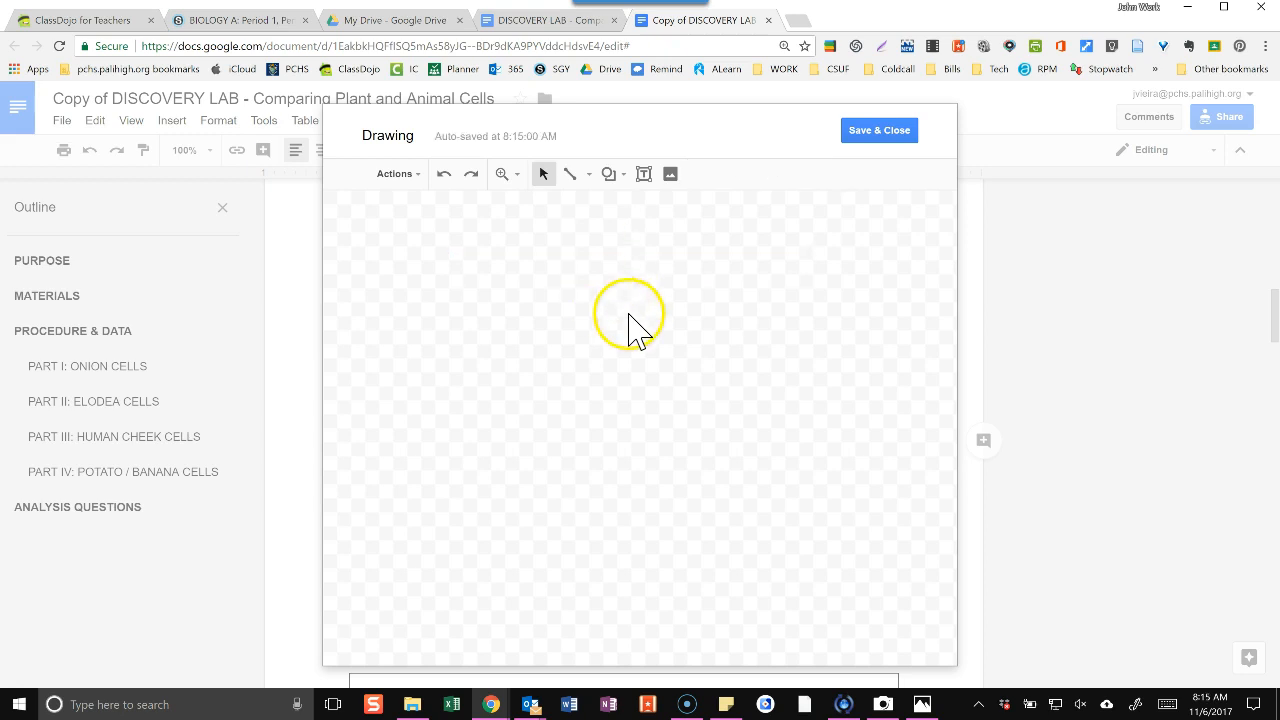
{"action": "left_click", "coordinate": [670, 175]}
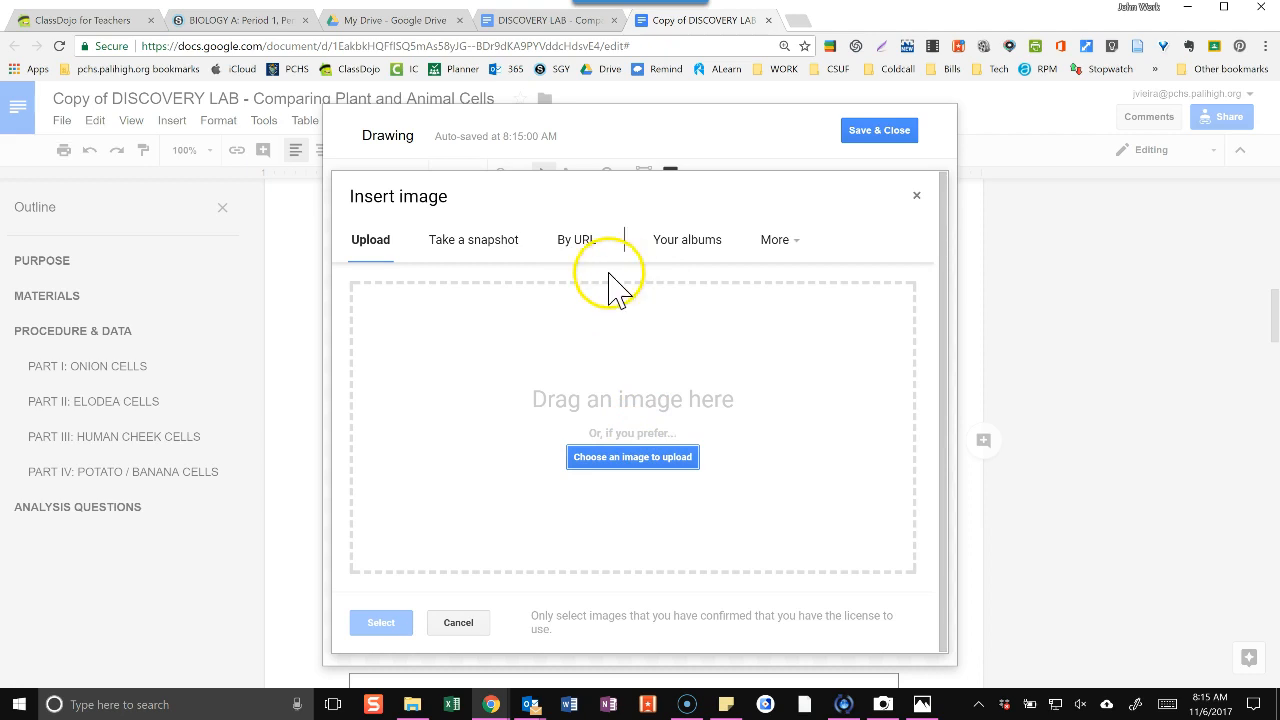
{"action": "left_click", "coordinate": [785, 245]}
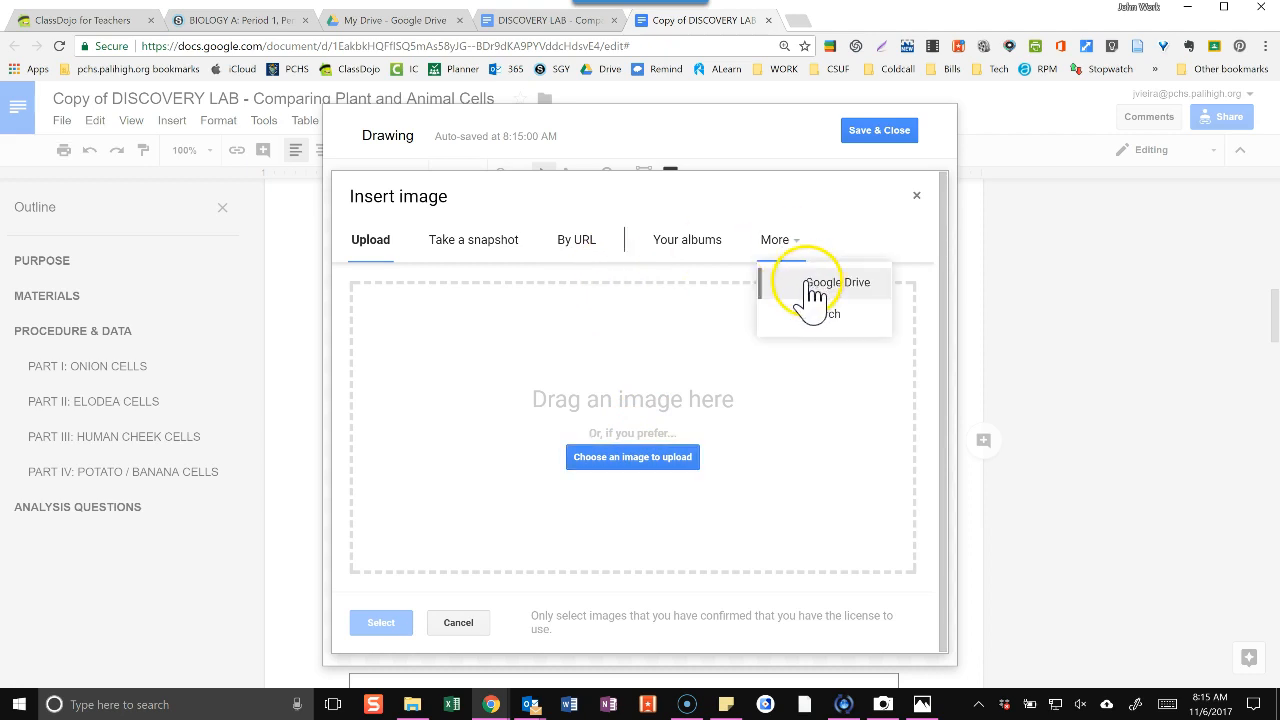
{"action": "left_click", "coordinate": [812, 286]}
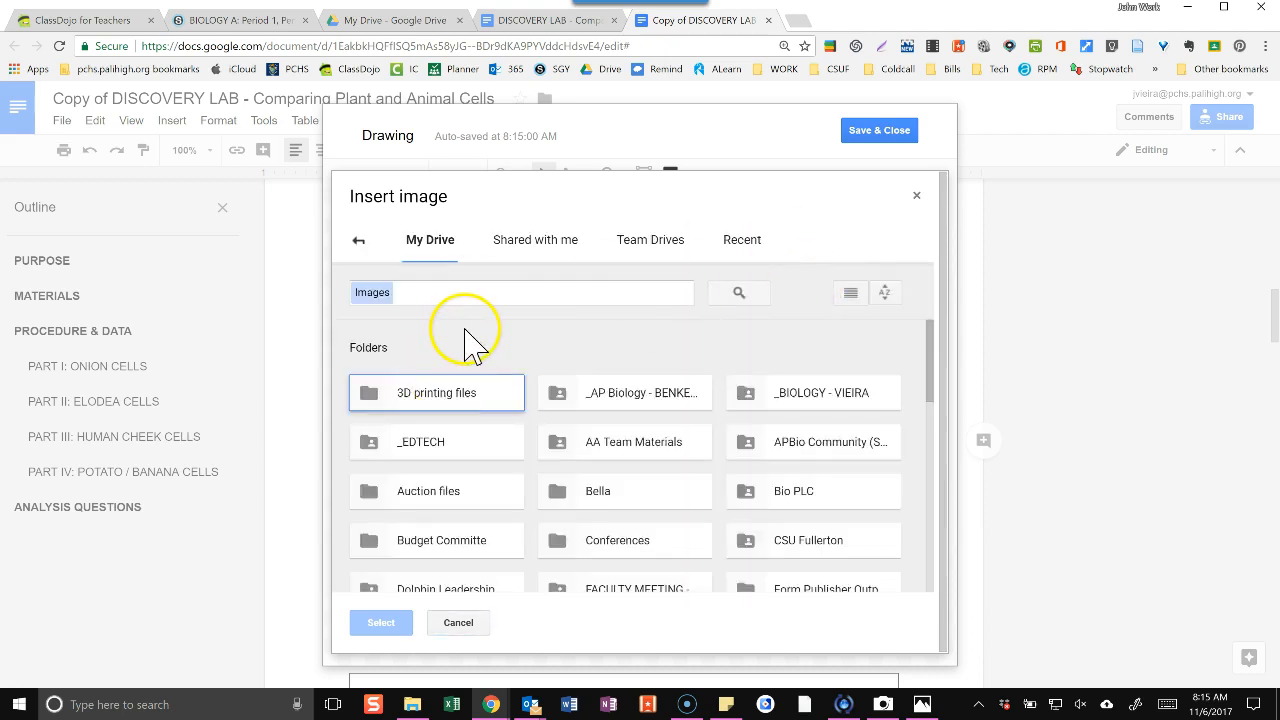
{"action": "left_click", "coordinate": [359, 243]}
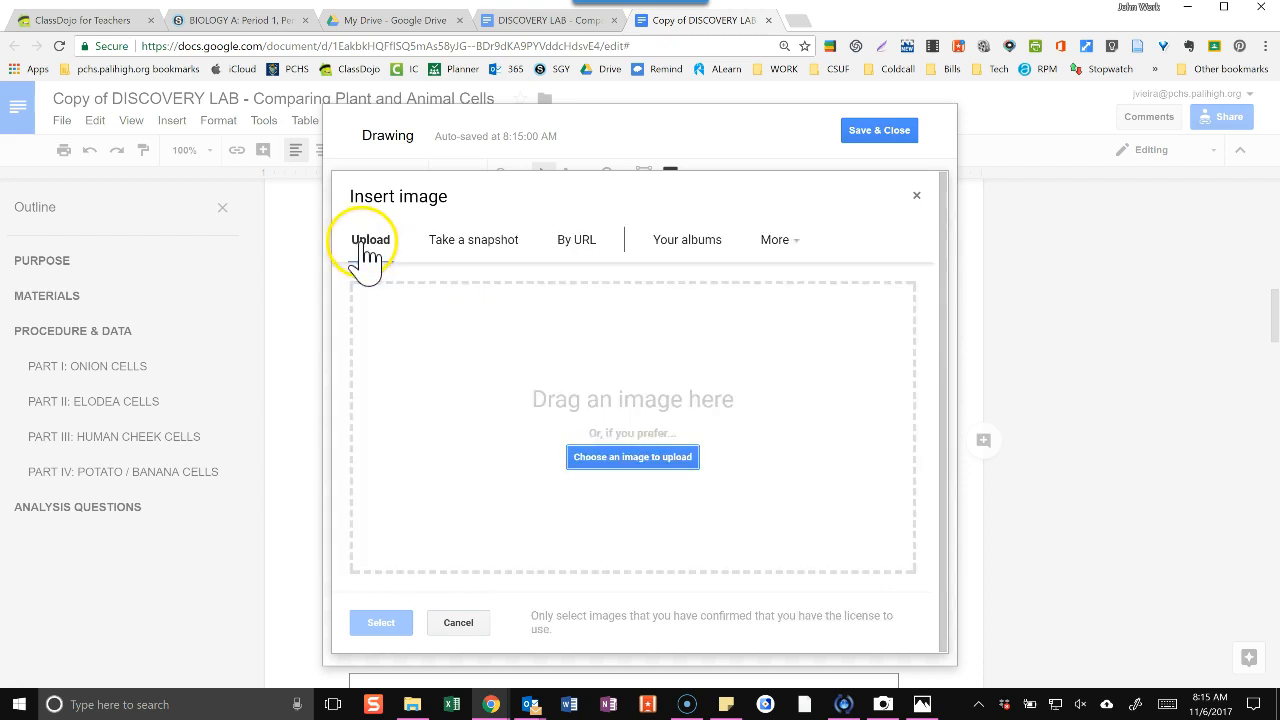
Upload the picture "onion picture lab" from the Desktop folder into the drawing.
{"action": "left_click", "coordinate": [676, 460]}
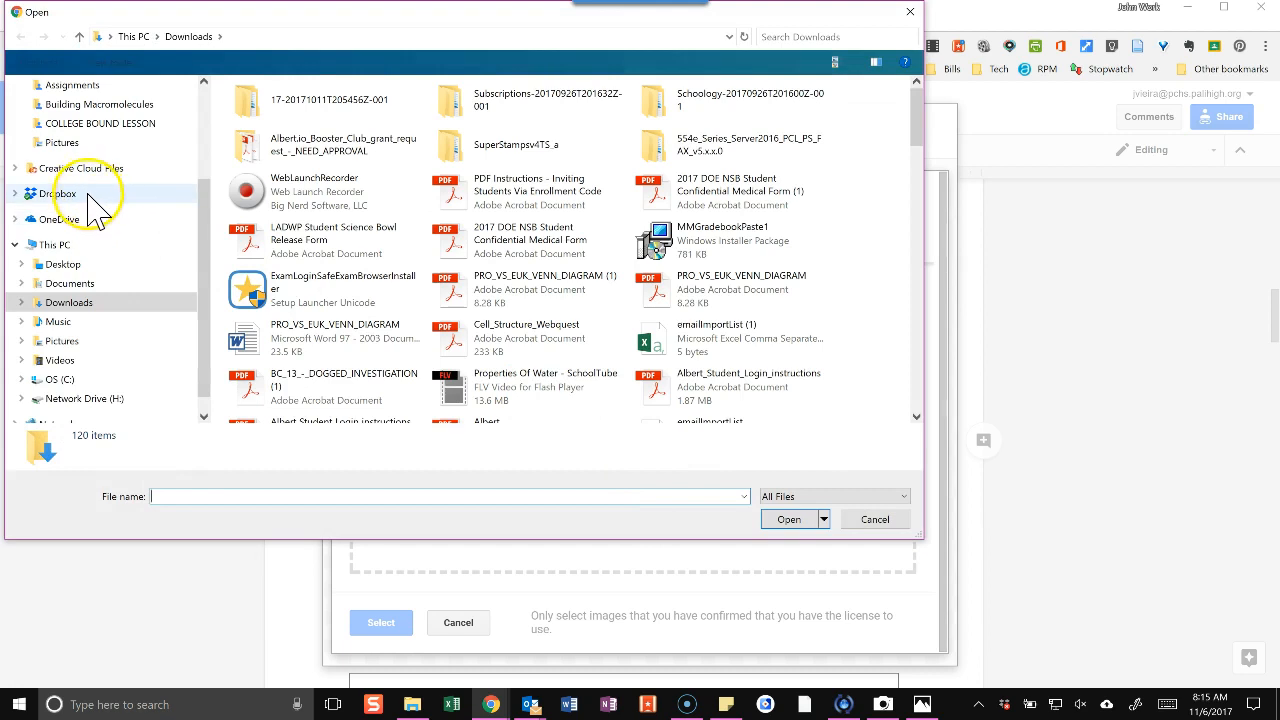
{"action": "left_click", "coordinate": [62, 264]}
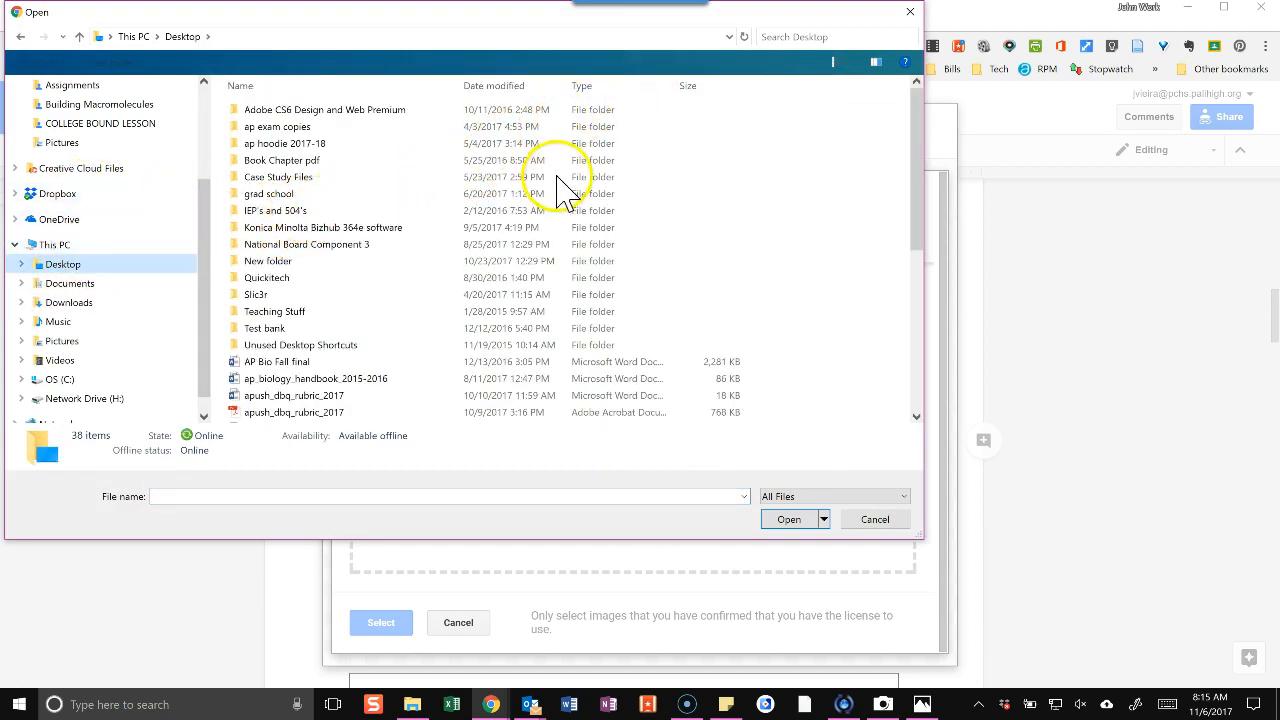
{"action": "scroll", "coordinate": [560, 195], "scroll_direction": "down", "scroll_amount": 4}
{"action": "scroll", "coordinate": [518, 207], "scroll_direction": "down", "scroll_amount": 1}
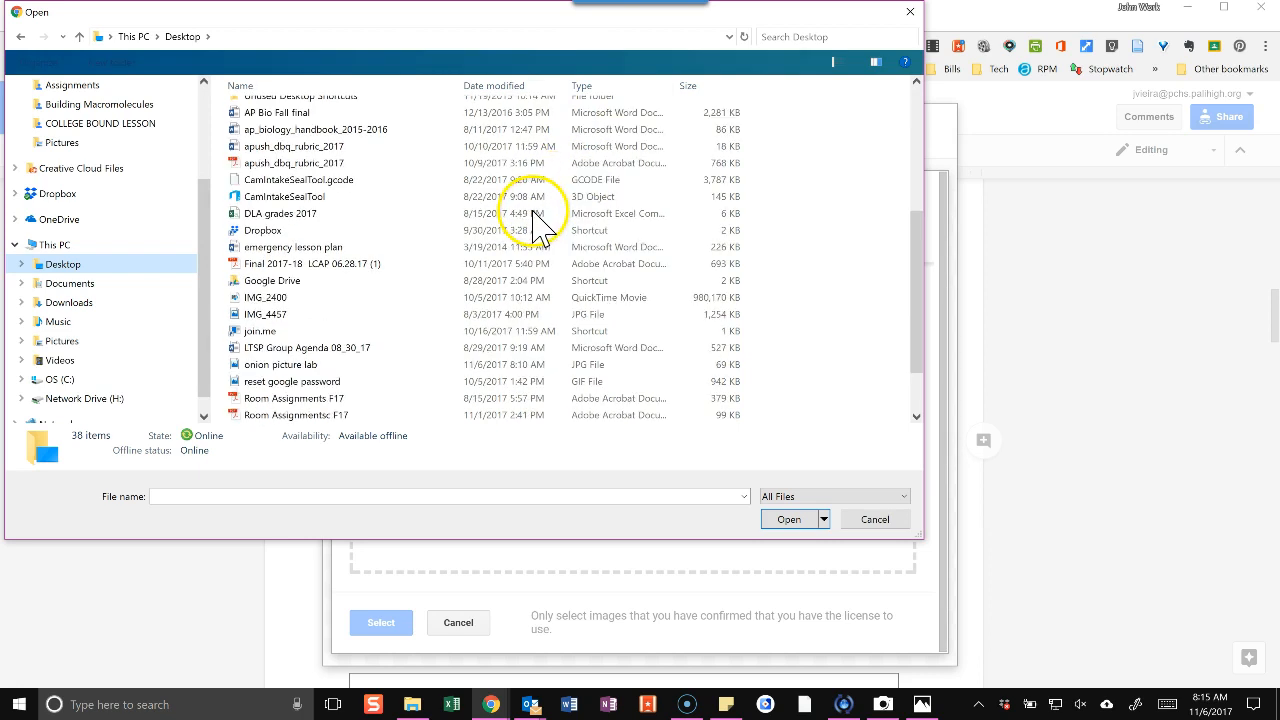
{"action": "left_click", "coordinate": [285, 364]}
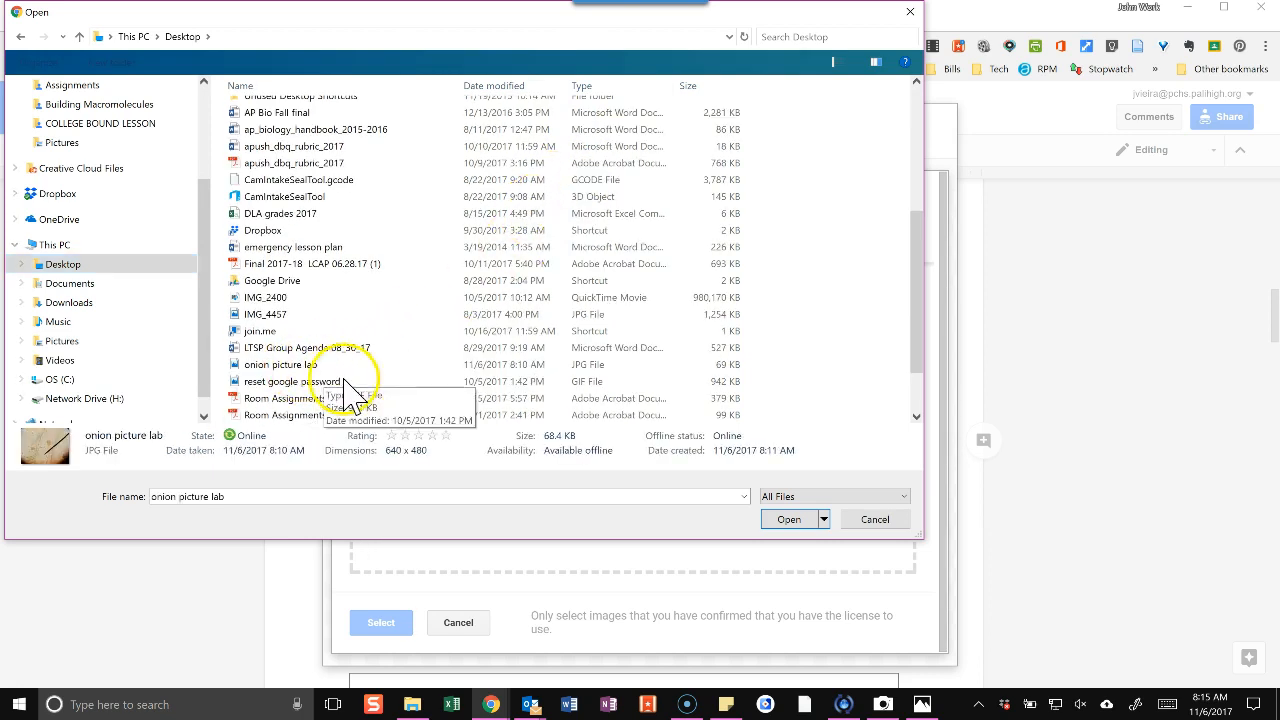
{"action": "left_click", "coordinate": [775, 522]}
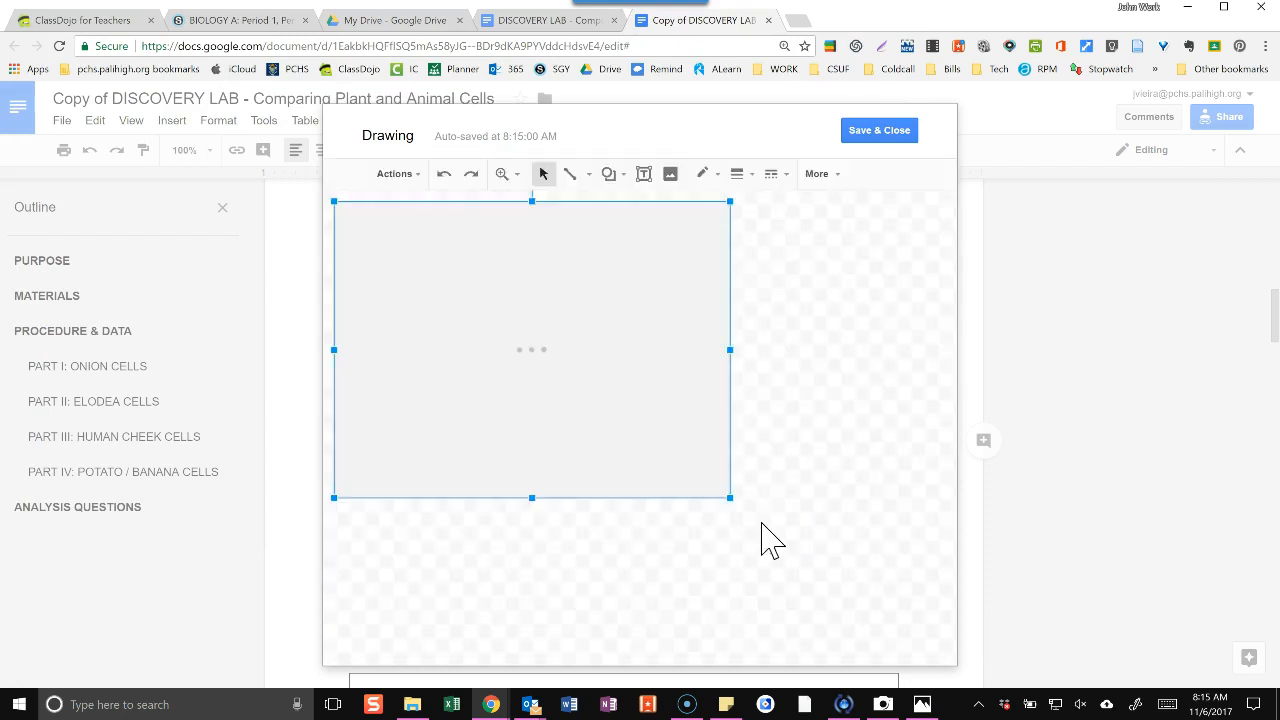
Move the onion cell picture to the middle of the canvas and crop it to the oval shape.
{"action": "left_click_drag", "start_coordinate": [584, 351], "coordinate": [693, 398]}
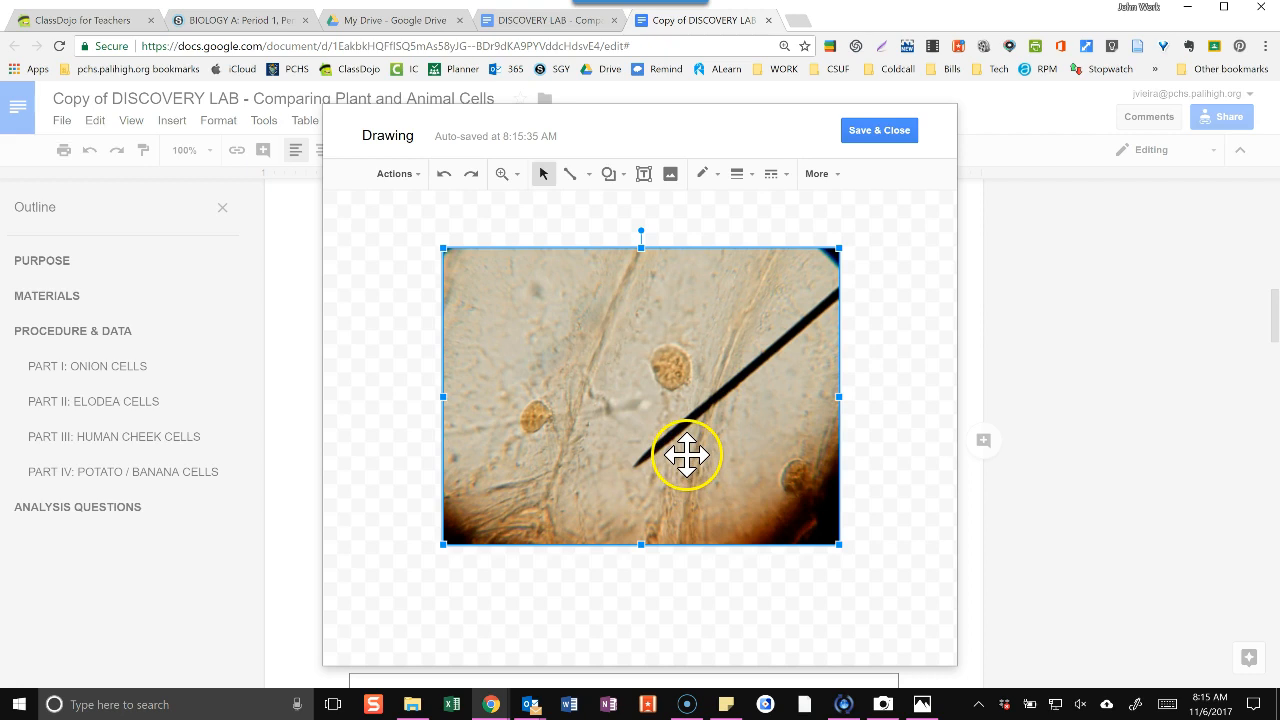
{"action": "left_click", "coordinate": [819, 175]}
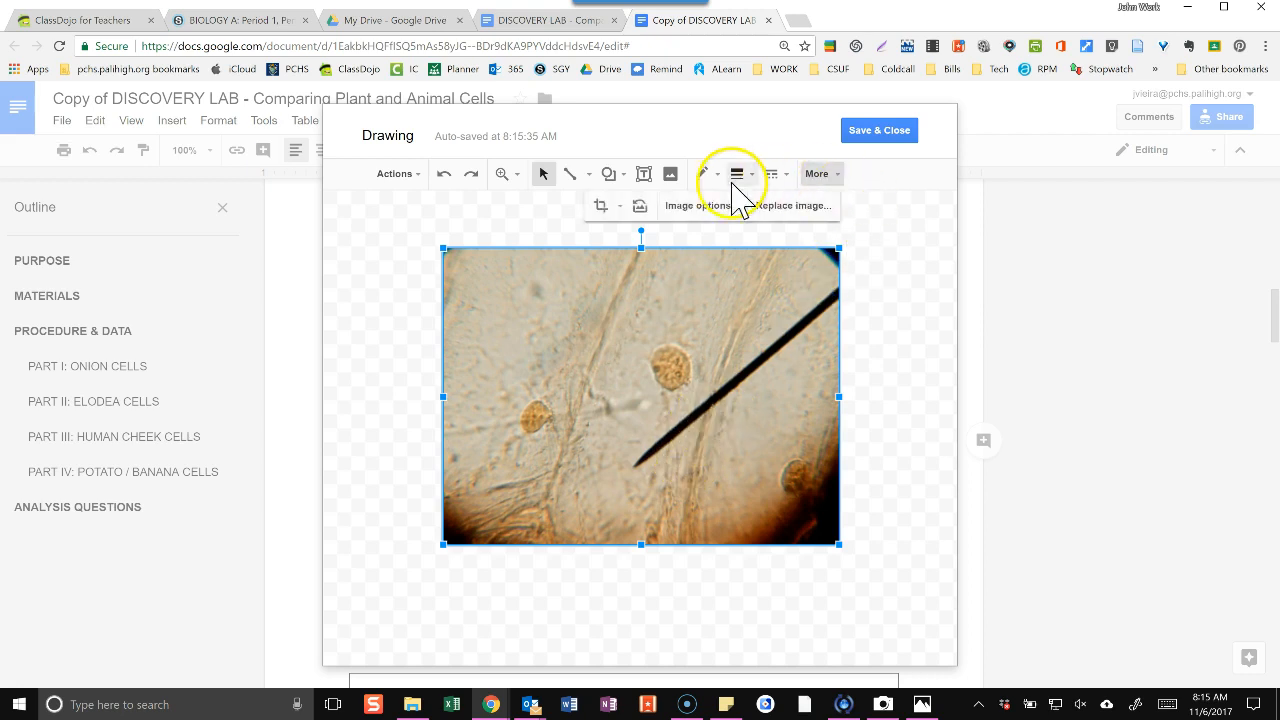
{"action": "left_click", "coordinate": [621, 208]}
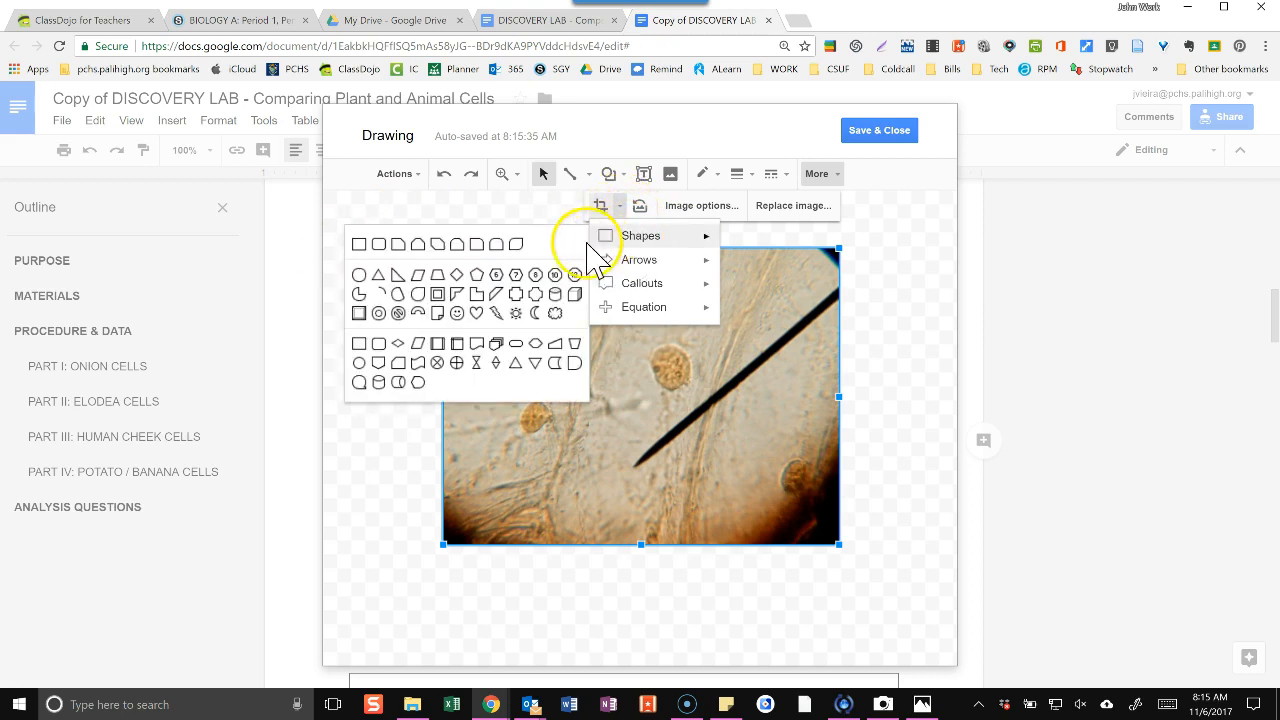
{"action": "left_click", "coordinate": [361, 280]}
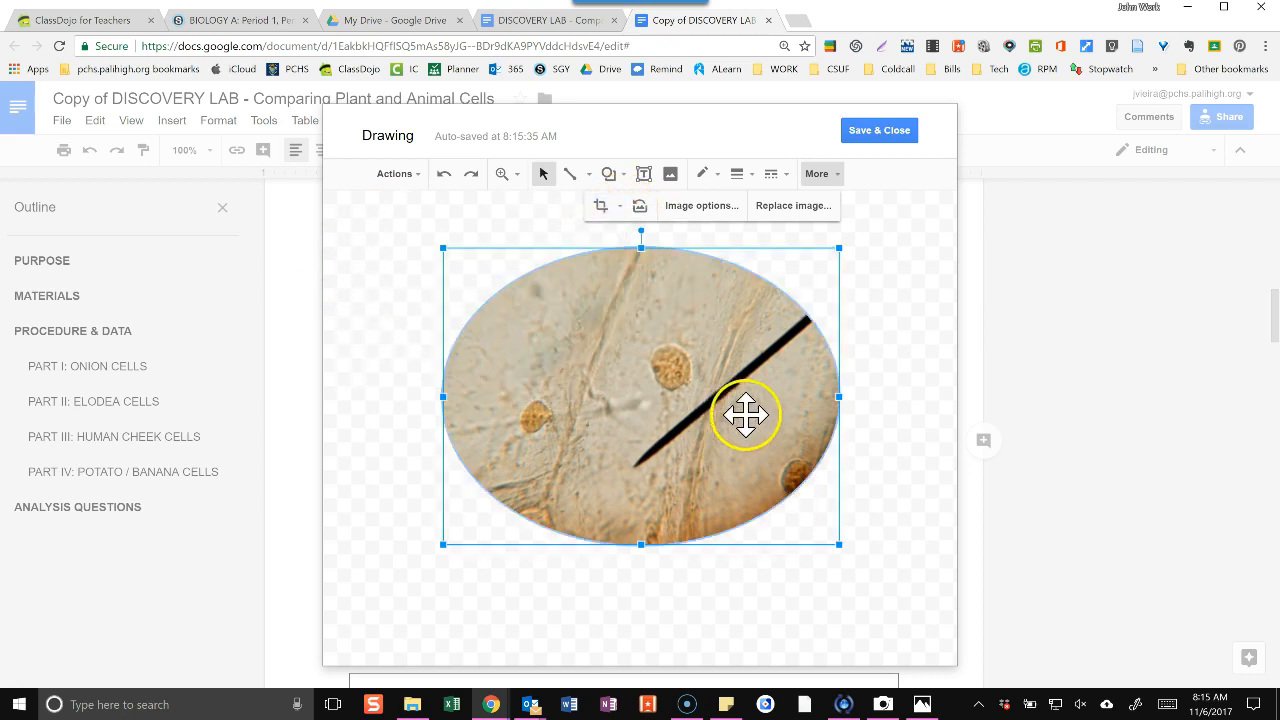
Narrow the cropped onion picture so it looks closer to a circle and reposition it in the middle of the canvas.
{"action": "left_click_drag", "start_coordinate": [838, 396], "coordinate": [778, 396]}
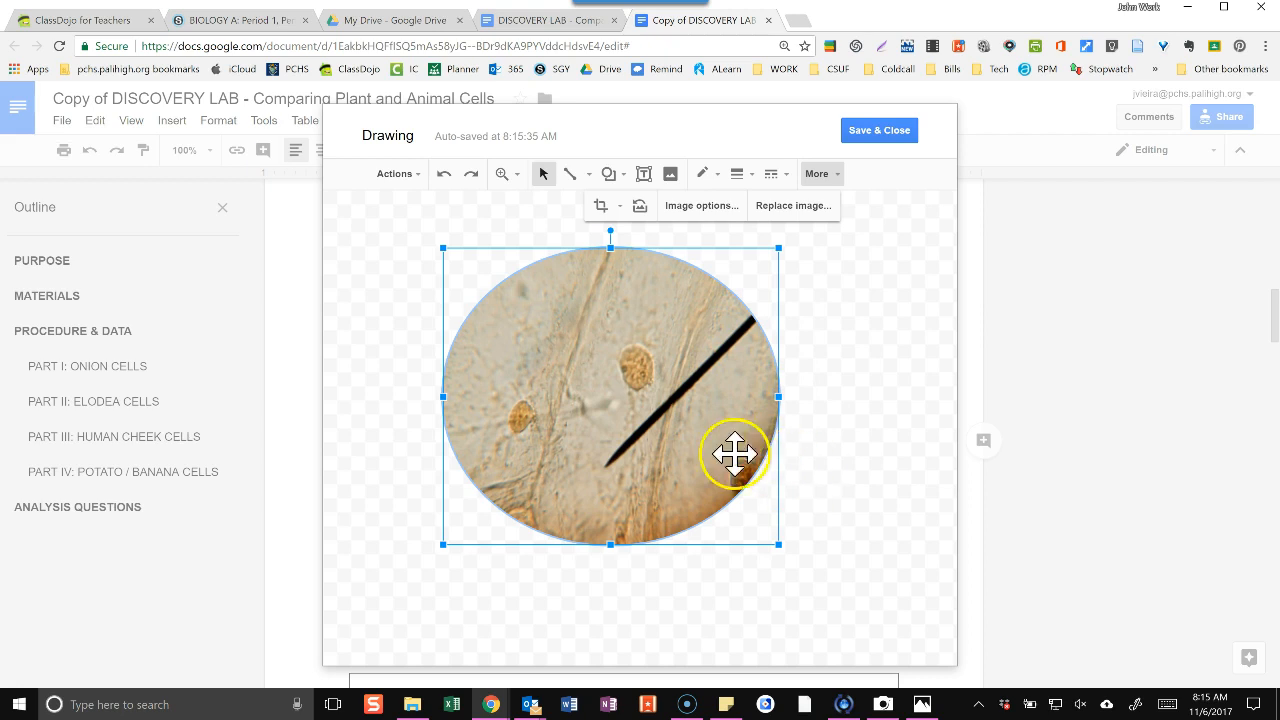
{"action": "left_click_drag", "start_coordinate": [622, 391], "coordinate": [646, 394]}
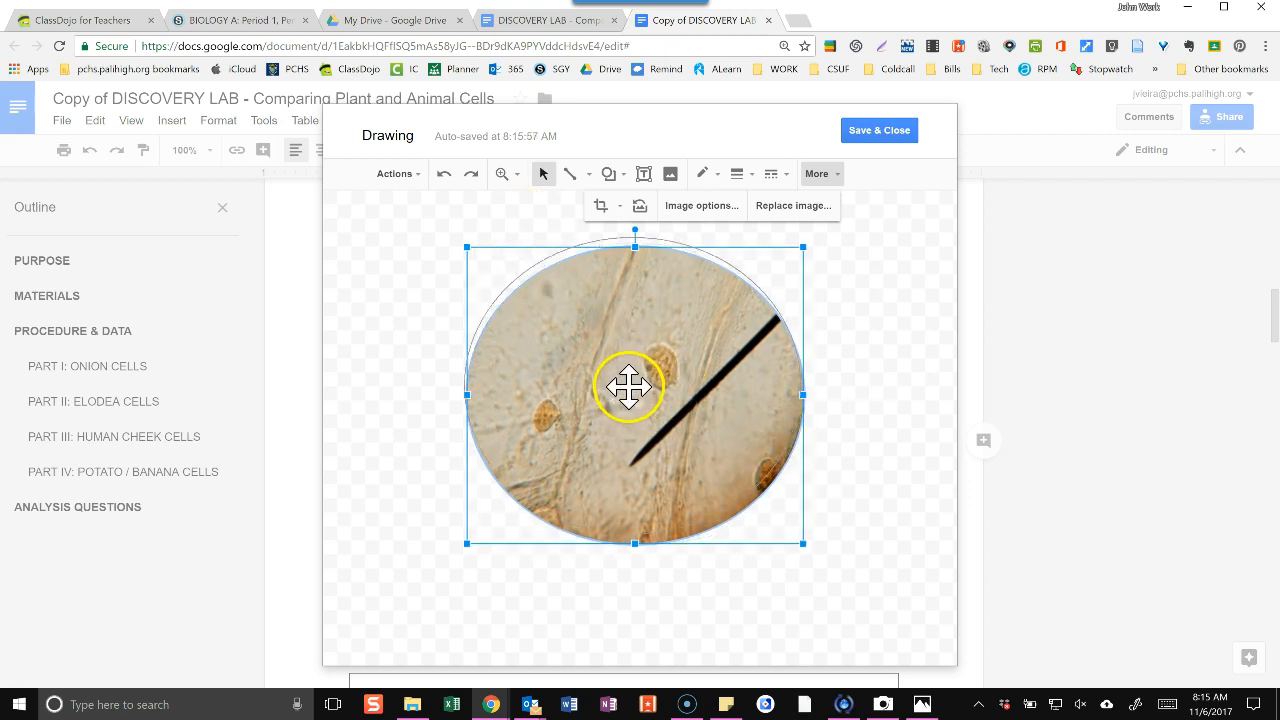
{"action": "left_click_drag", "start_coordinate": [631, 386], "coordinate": [643, 411]}
{"action": "left_click", "coordinate": [870, 360]}
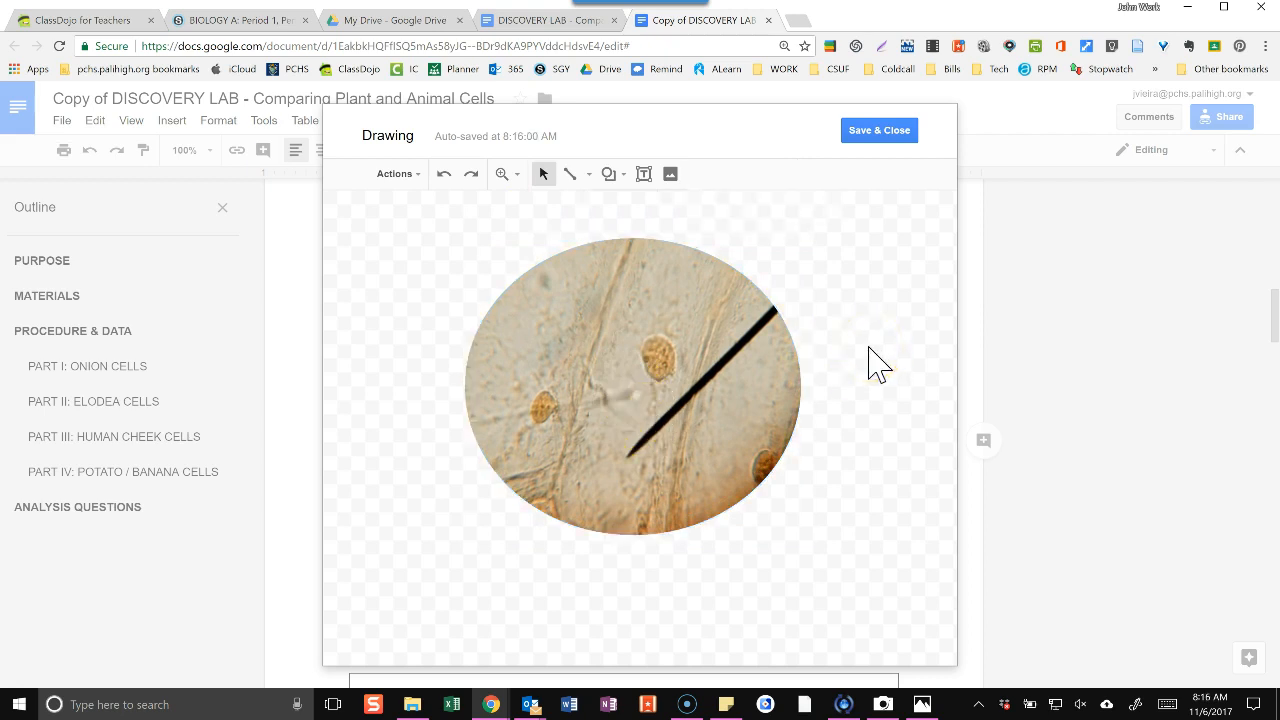
Add a text box above the onion picture with the title "Specimen: Onion Cell".
{"action": "left_click", "coordinate": [643, 174]}
{"action": "left_click_drag", "start_coordinate": [571, 207], "coordinate": [727, 229]}
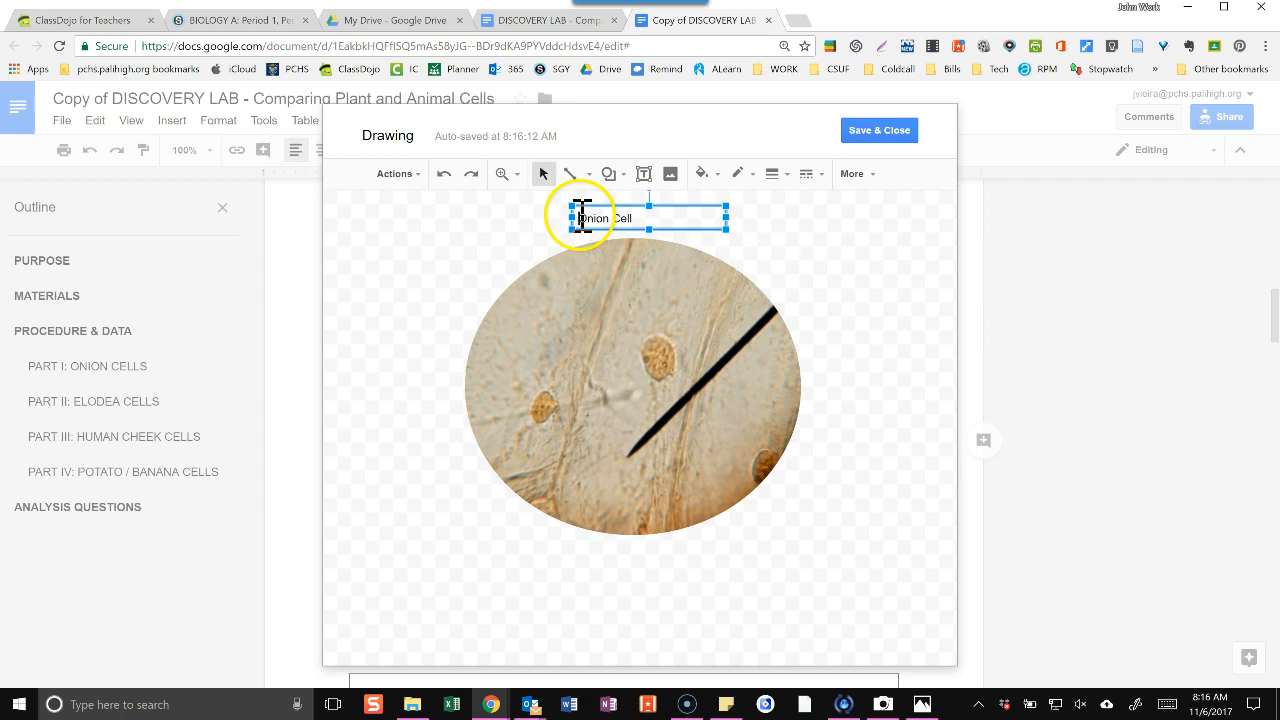
{"action": "type", "text": "Specimen:"}
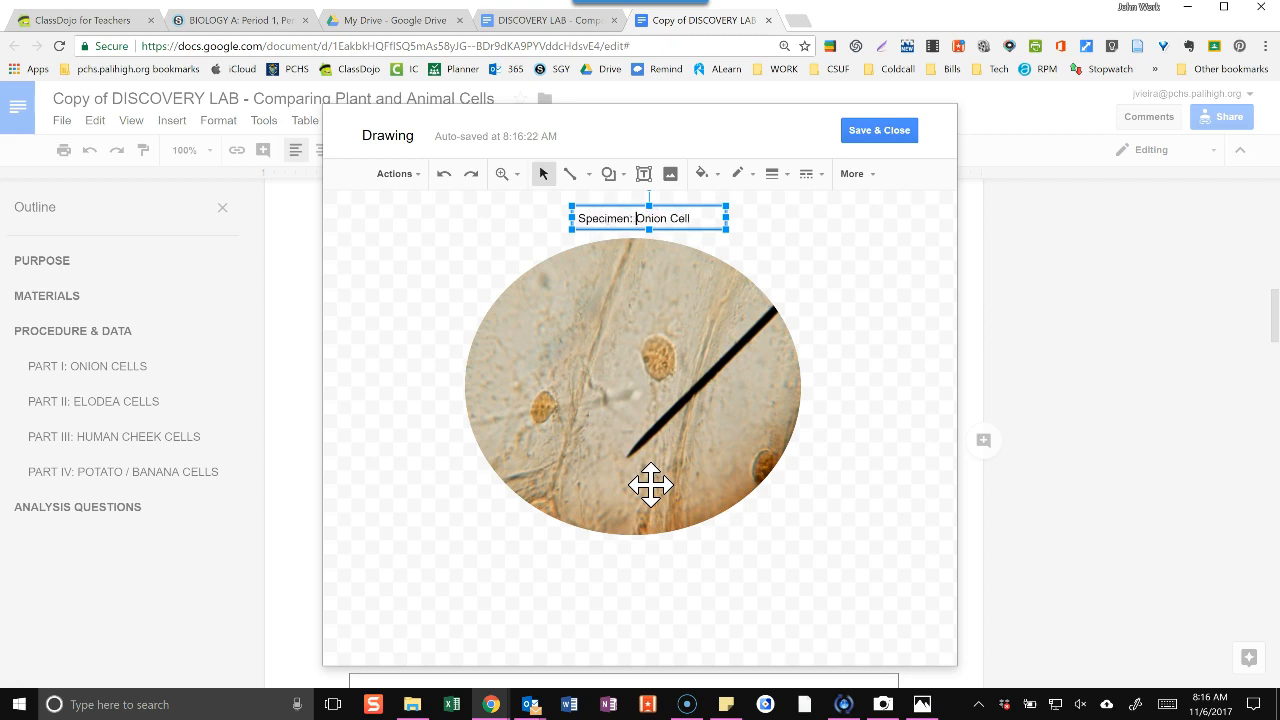
{"action": "left_click", "coordinate": [845, 382]}
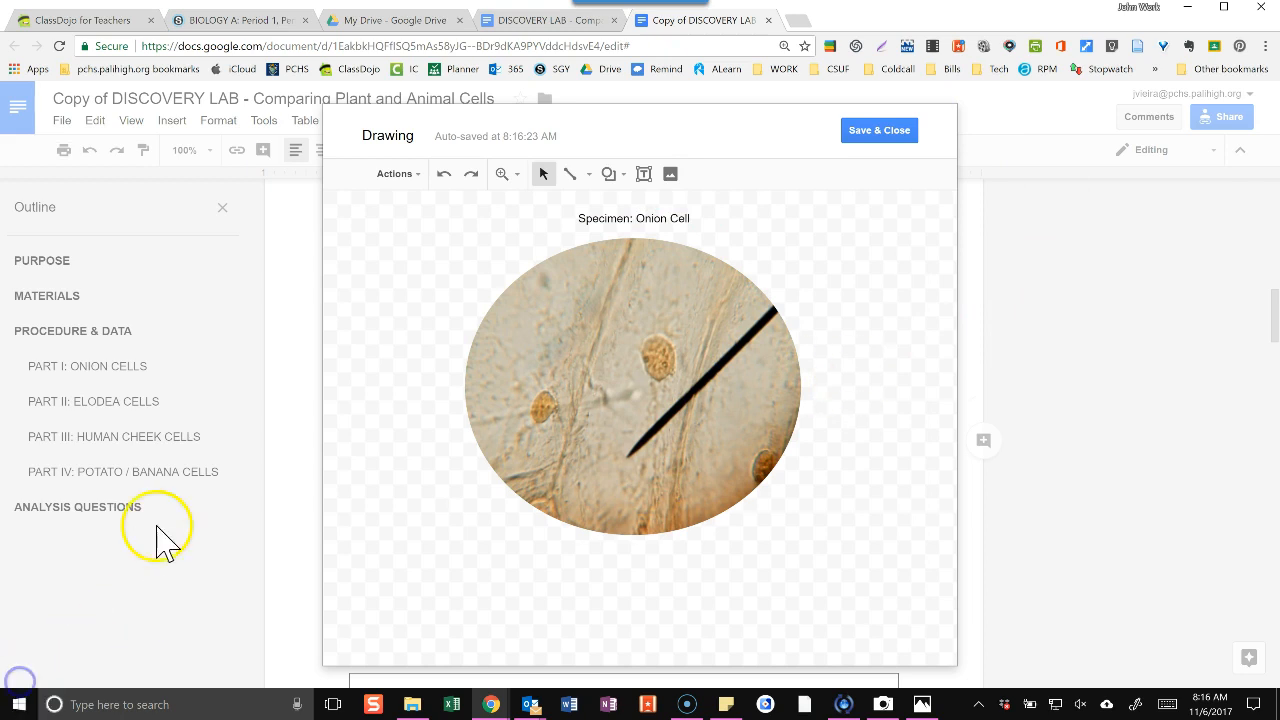
Add a text box below the onion picture reading "Magnification: HIGH POWER 100x".
{"action": "left_click", "coordinate": [644, 174]}
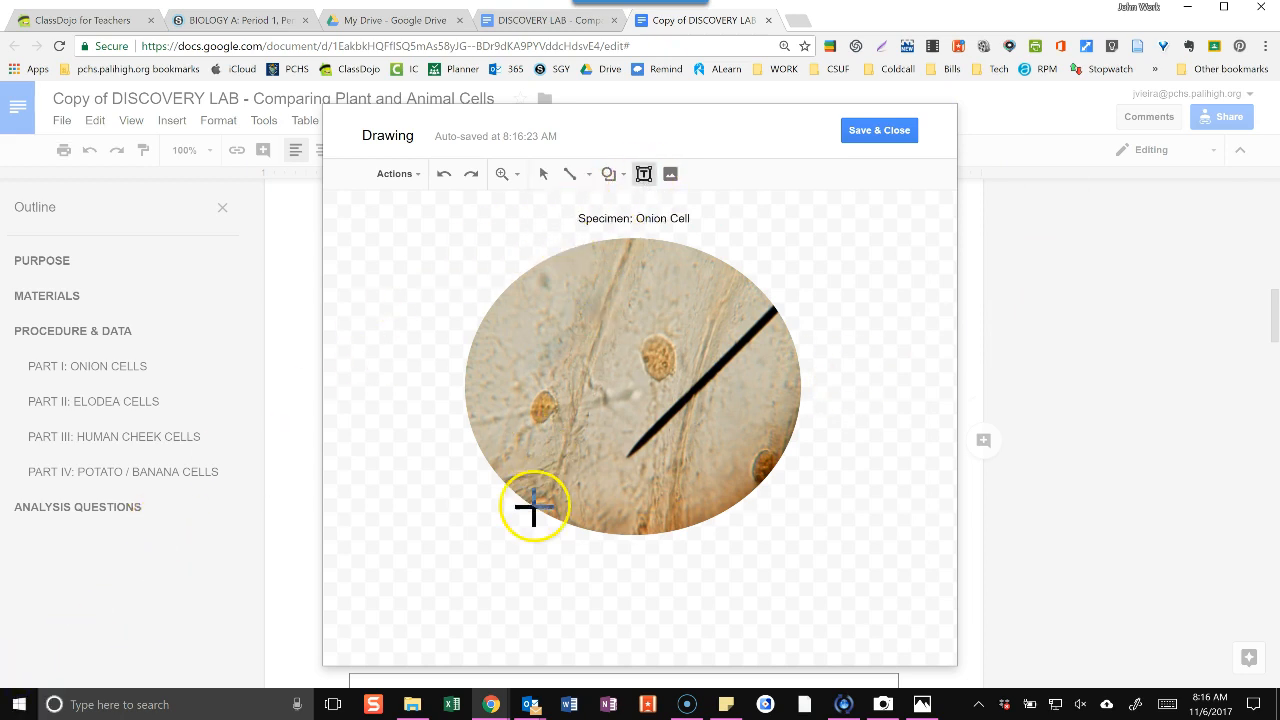
{"action": "left_click_drag", "start_coordinate": [545, 545], "coordinate": [712, 583]}
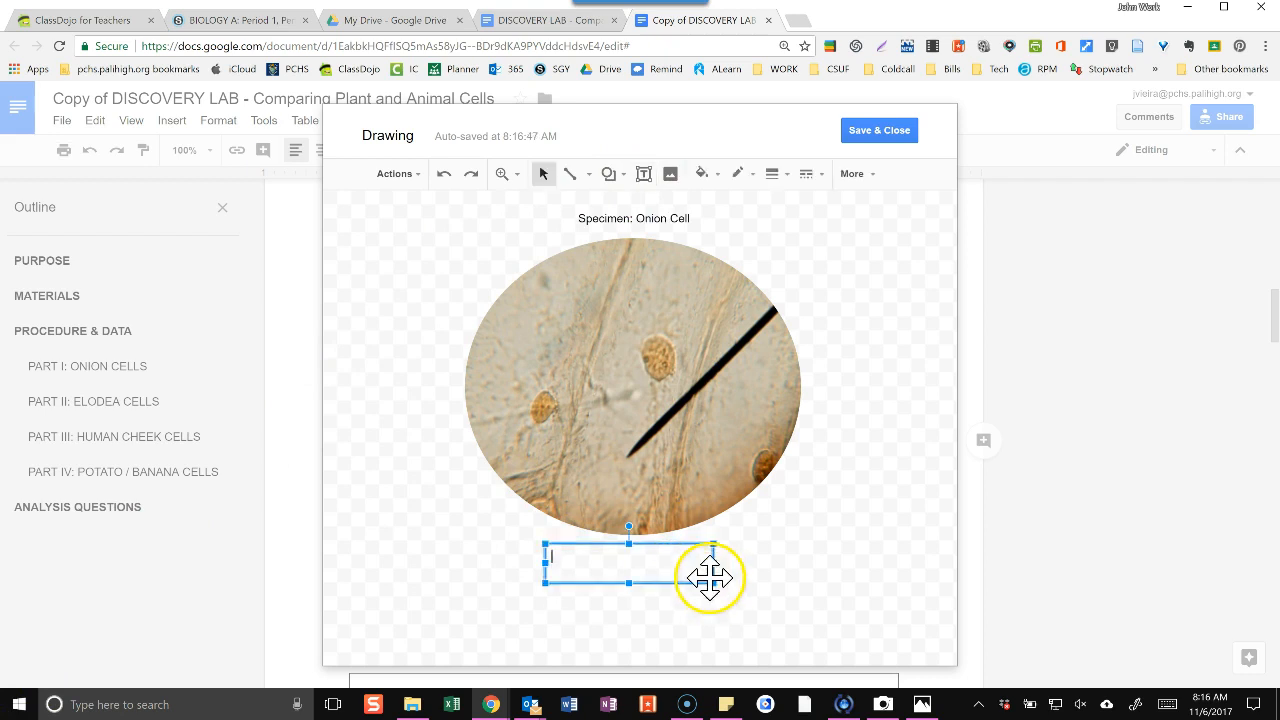
{"action": "type", "text": "Magnification:"}
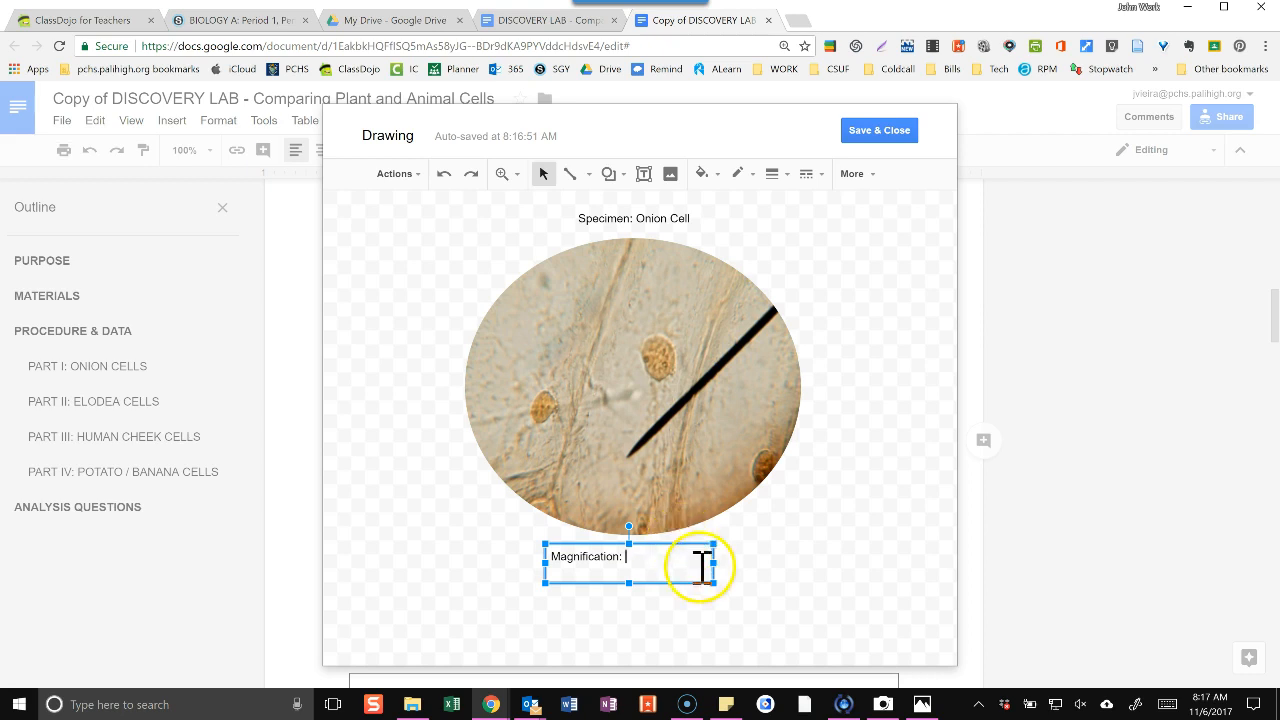
{"action": "type", "text": "HIGH POWER 100x"}
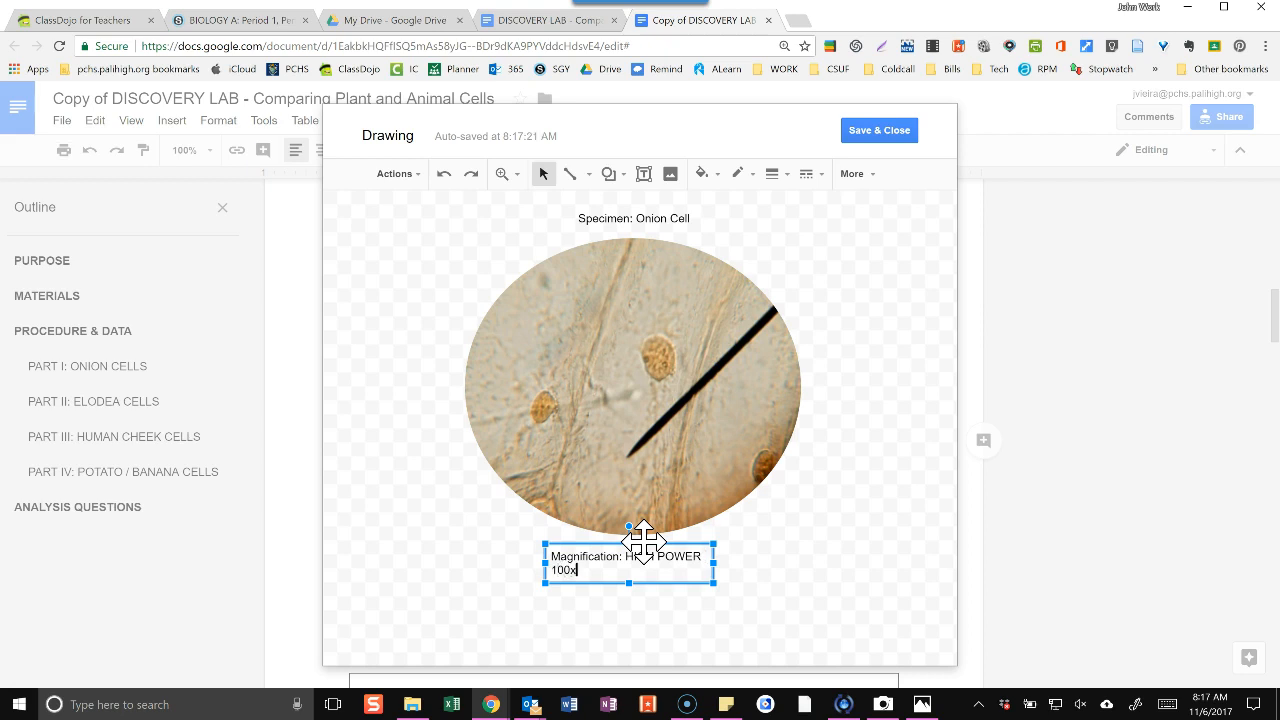
Widen the magnification text box so its label fits on one line and make "HIGH POWER 100x" bold.
{"action": "left_click", "coordinate": [549, 564]}
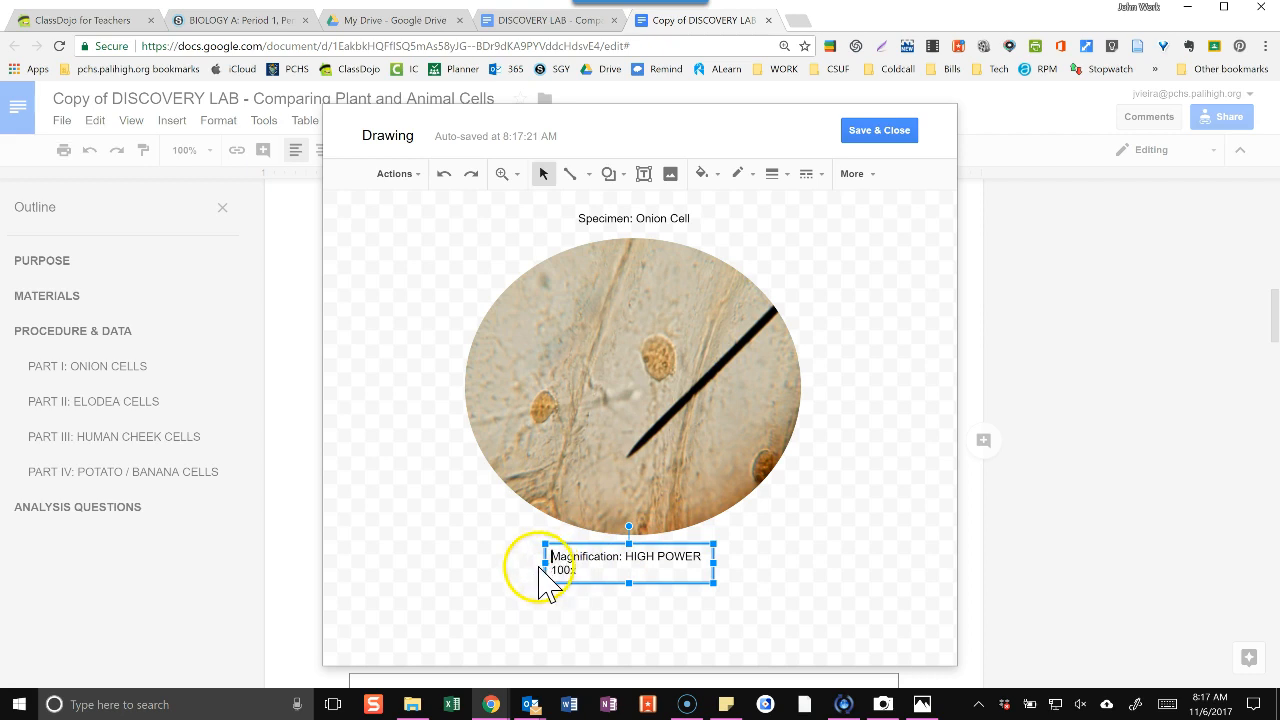
{"action": "left_click_drag", "start_coordinate": [543, 563], "coordinate": [517, 563]}
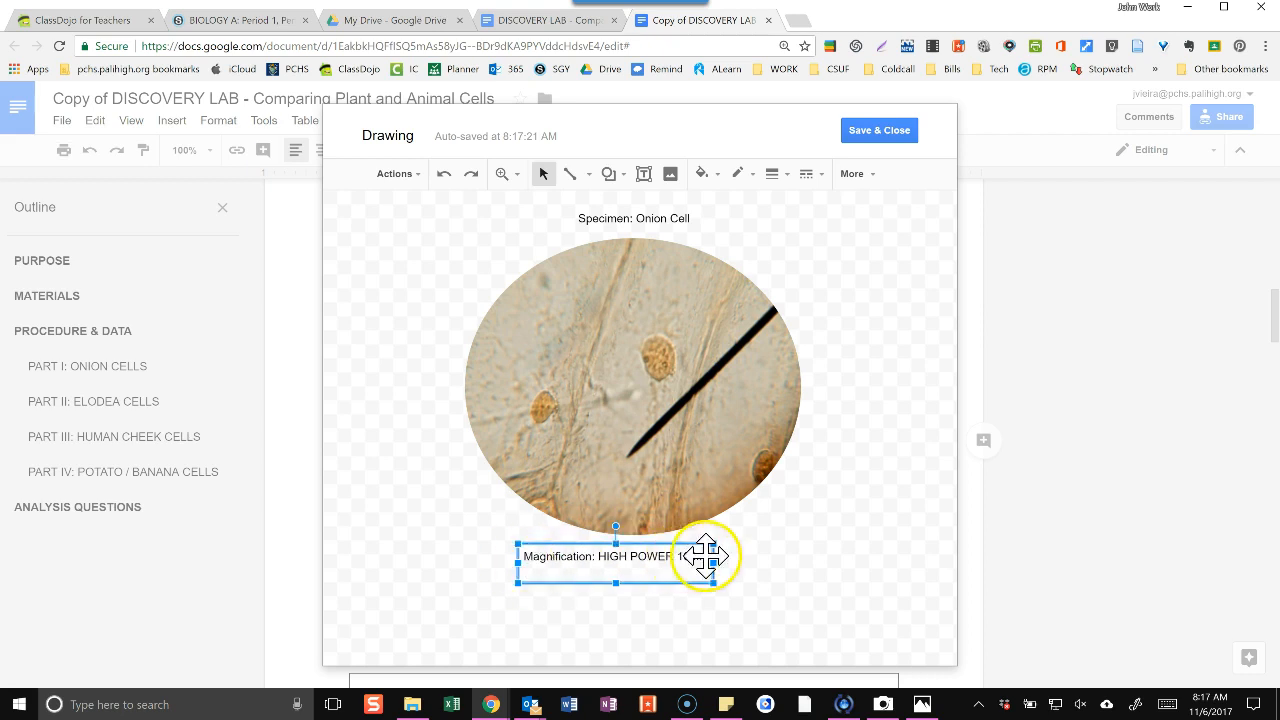
{"action": "left_click_drag", "start_coordinate": [712, 563], "coordinate": [606, 558]}
{"action": "double_click", "coordinate": [691, 559]}
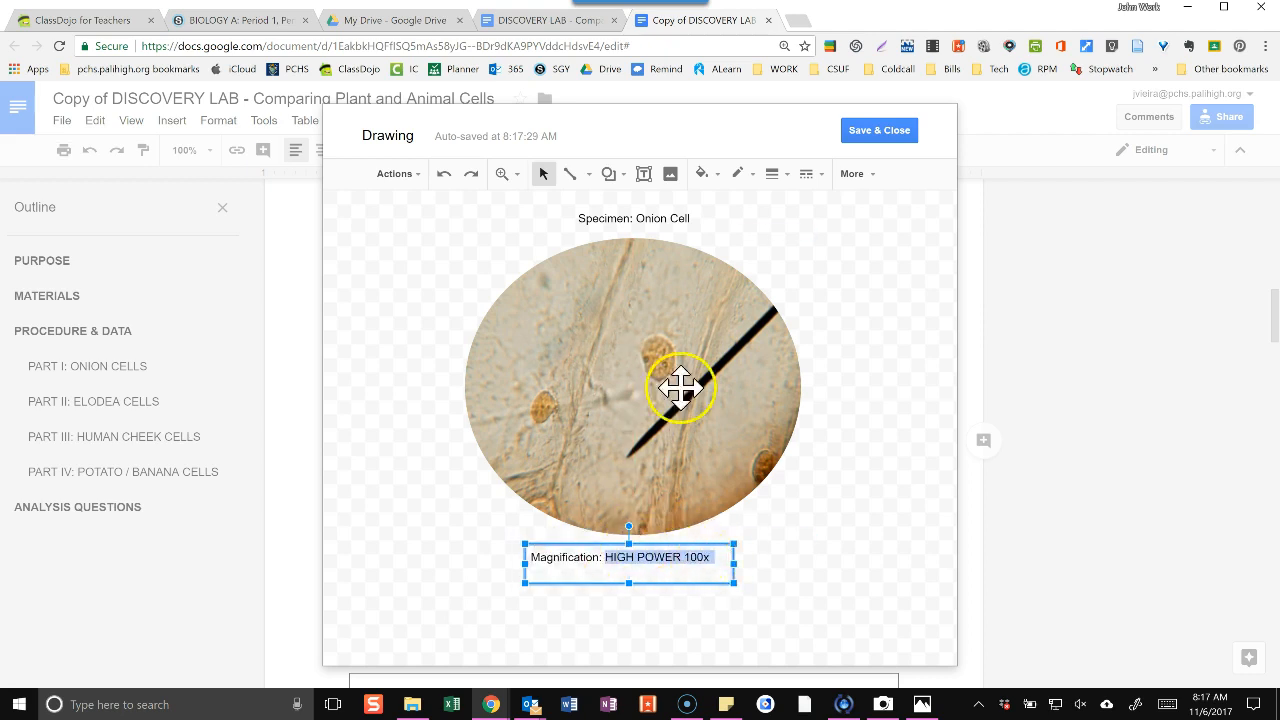
{"action": "left_click", "coordinate": [518, 205]}
{"action": "left_click", "coordinate": [843, 325]}
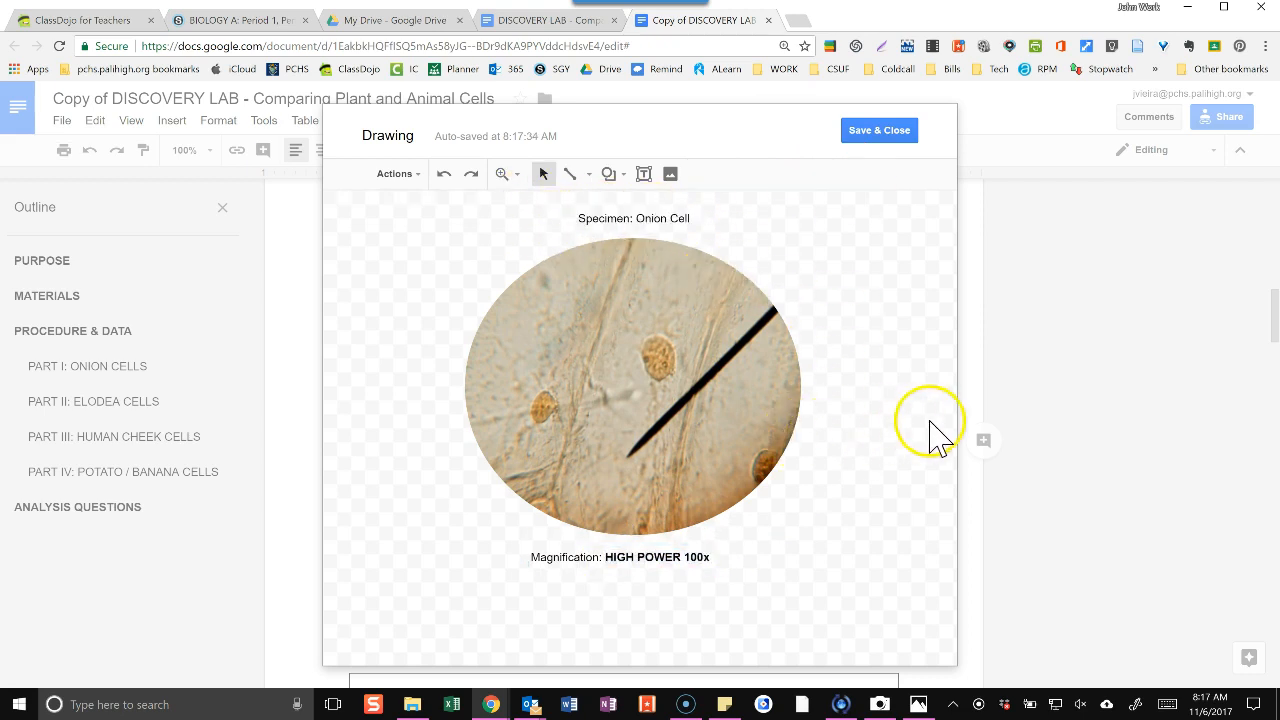
Move the onion picture together with its specimen and magnification labels toward the left side of the canvas.
{"action": "mouse_move", "coordinate": [868, 583]}
{"action": "left_mouse_down"}
{"action": "mouse_move", "coordinate": [737, 491]}
{"action": "mouse_move", "coordinate": [543, 229]}
{"action": "mouse_move", "coordinate": [417, 197]}
{"action": "mouse_move", "coordinate": [414, 222]}
{"action": "left_mouse_up"}
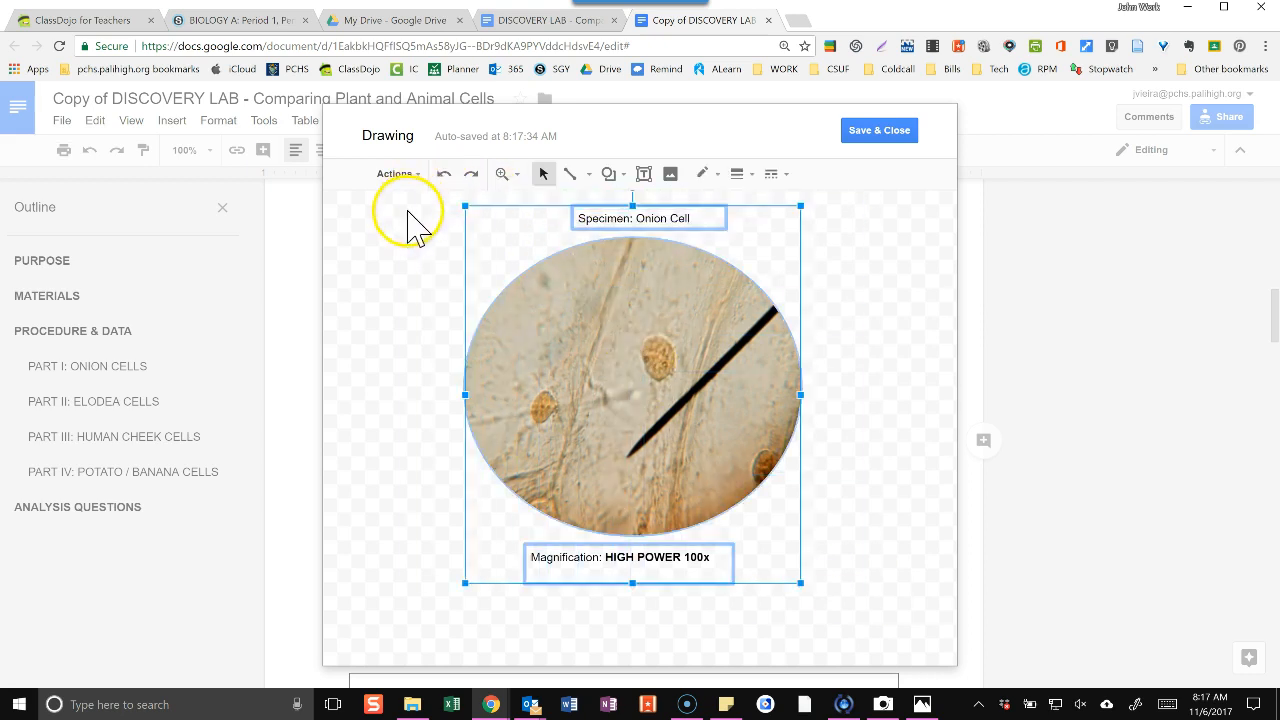
{"action": "left_click_drag", "start_coordinate": [569, 311], "coordinate": [474, 314]}
{"action": "left_click", "coordinate": [818, 348]}
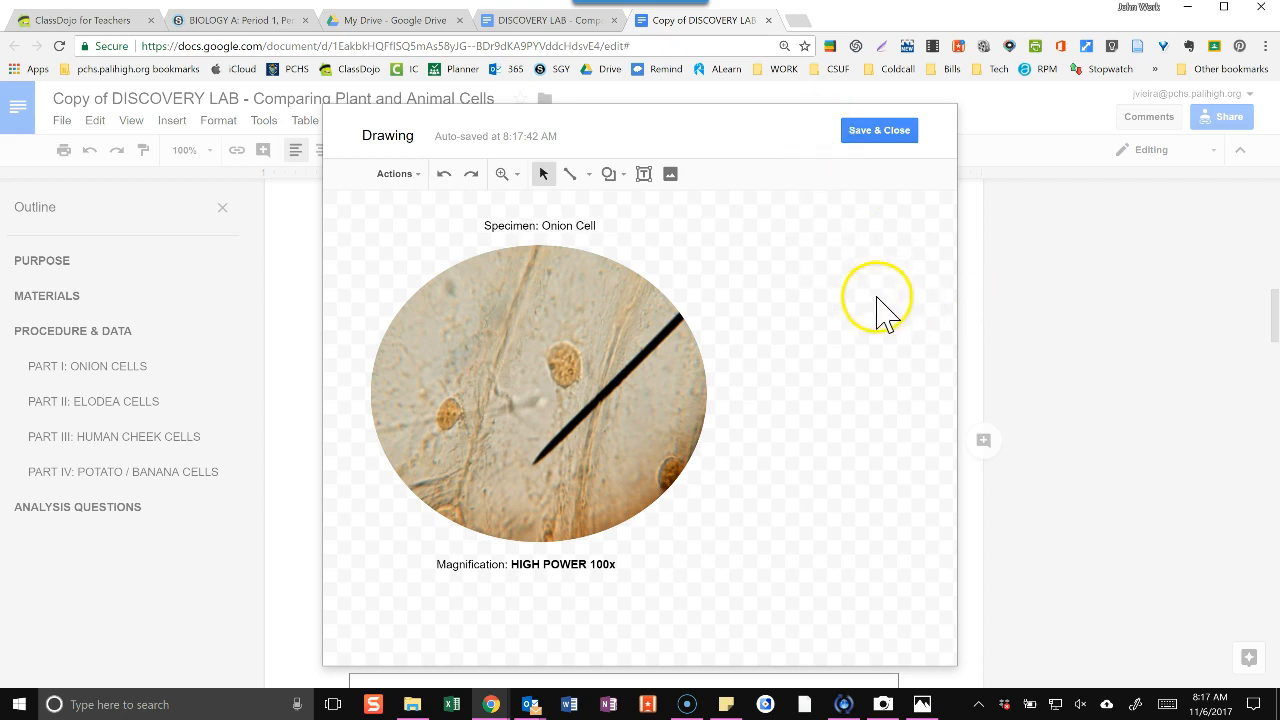
Draw an arrow from the empty area right of the picture to the cell wall and set its line thickness to 3px.
{"action": "left_click", "coordinate": [589, 175]}
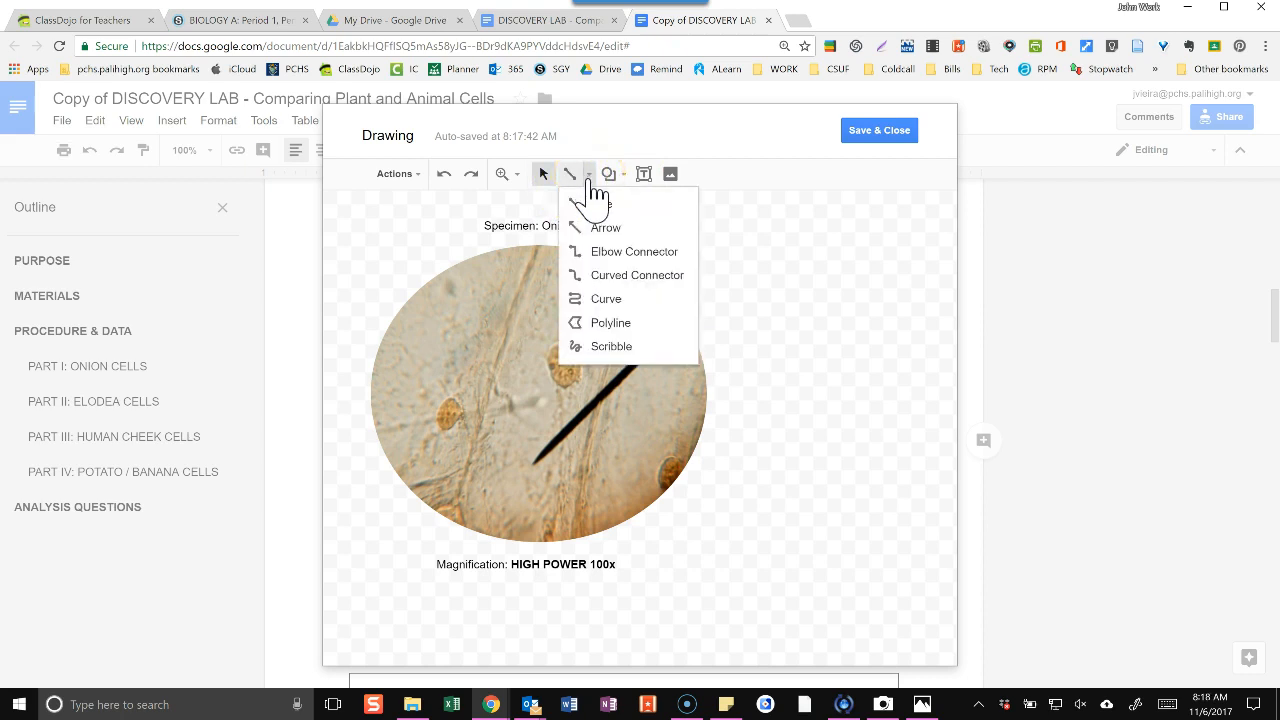
{"action": "left_click", "coordinate": [602, 228]}
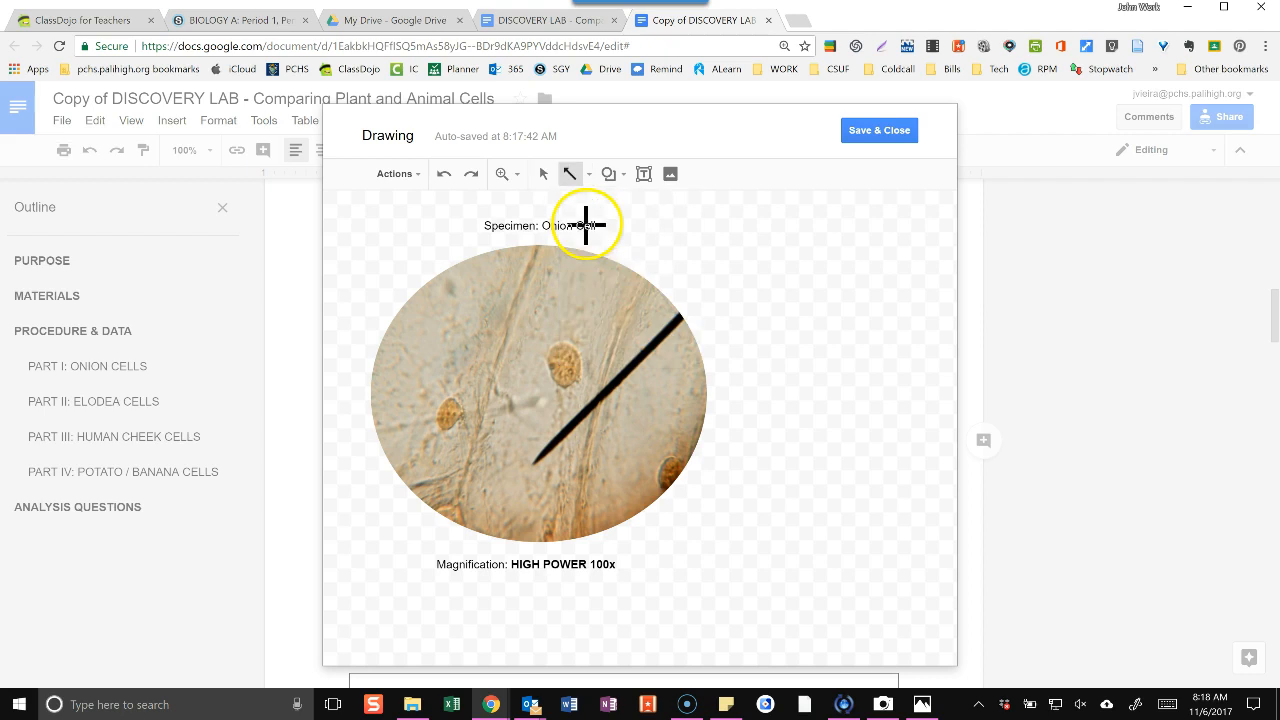
{"action": "left_click_drag", "start_coordinate": [788, 241], "coordinate": [627, 320]}
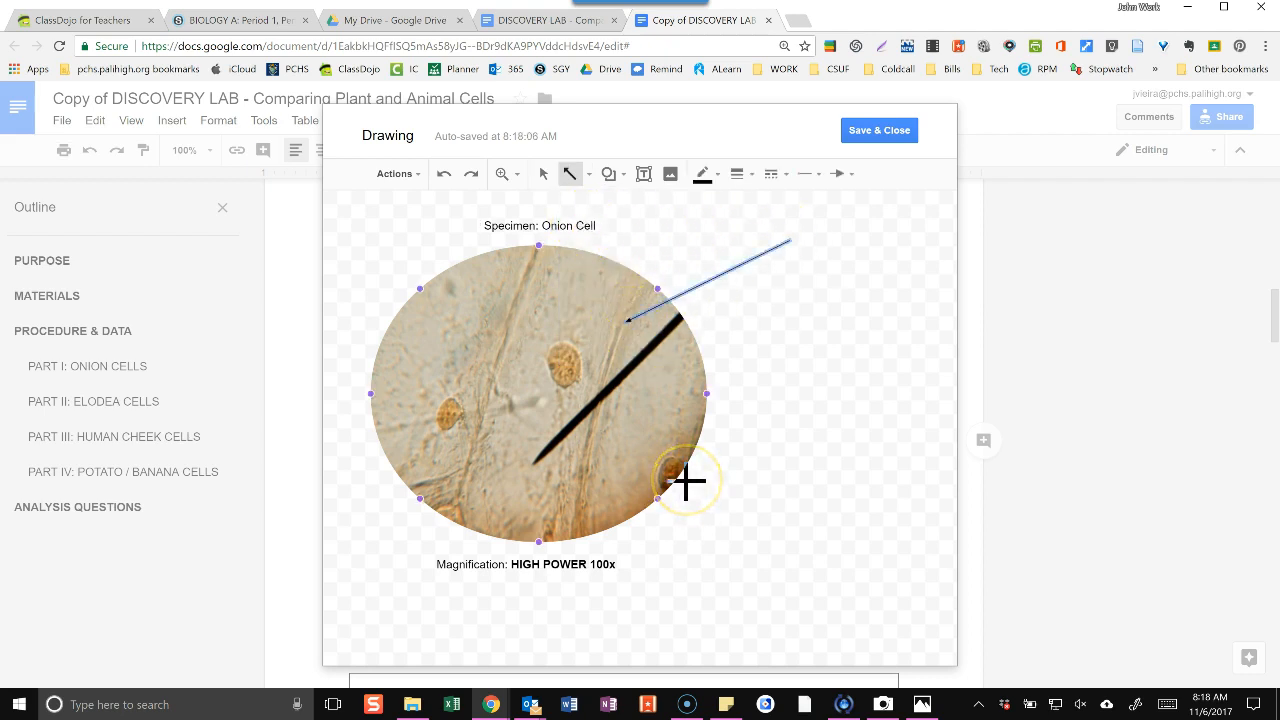
{"action": "left_click", "coordinate": [750, 176]}
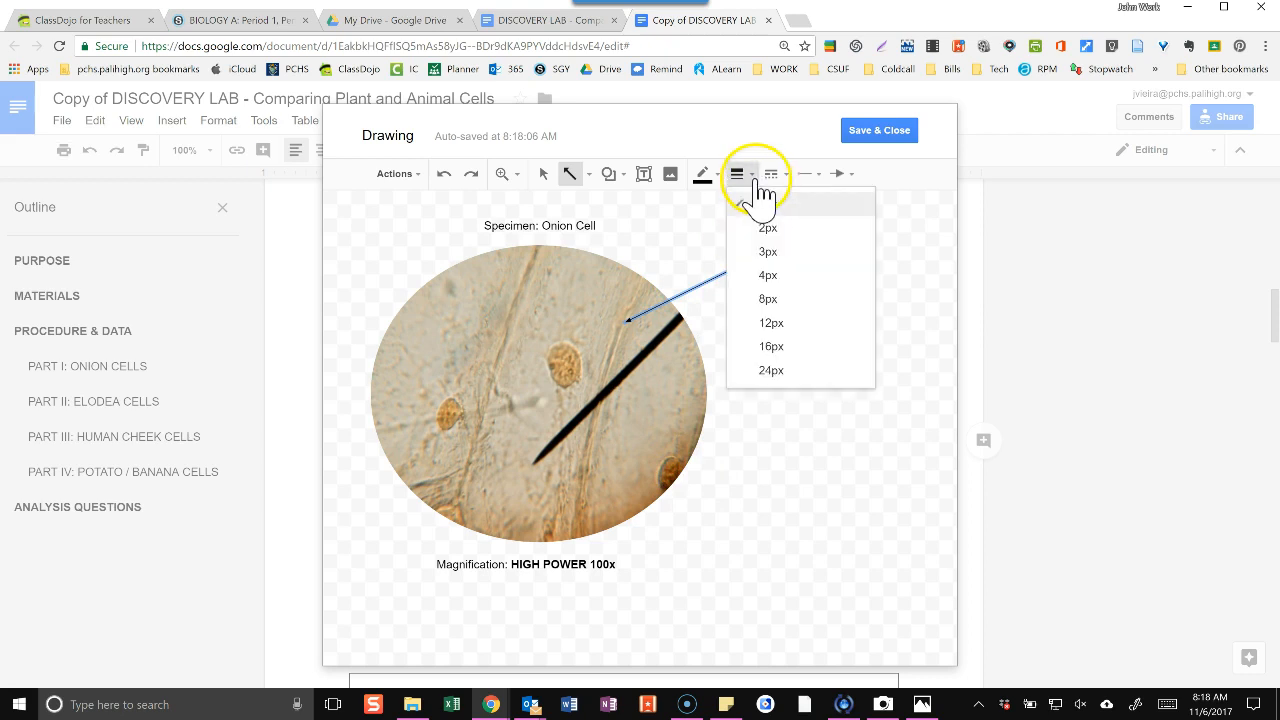
{"action": "left_click", "coordinate": [750, 251]}
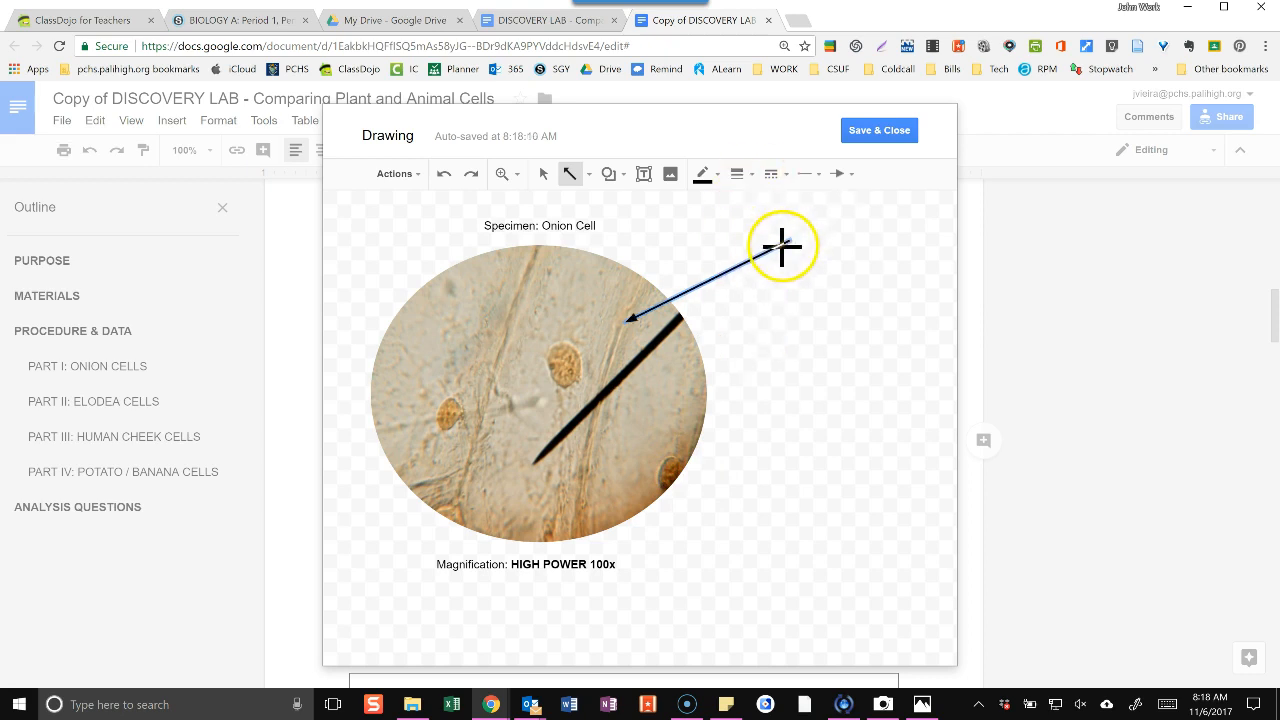